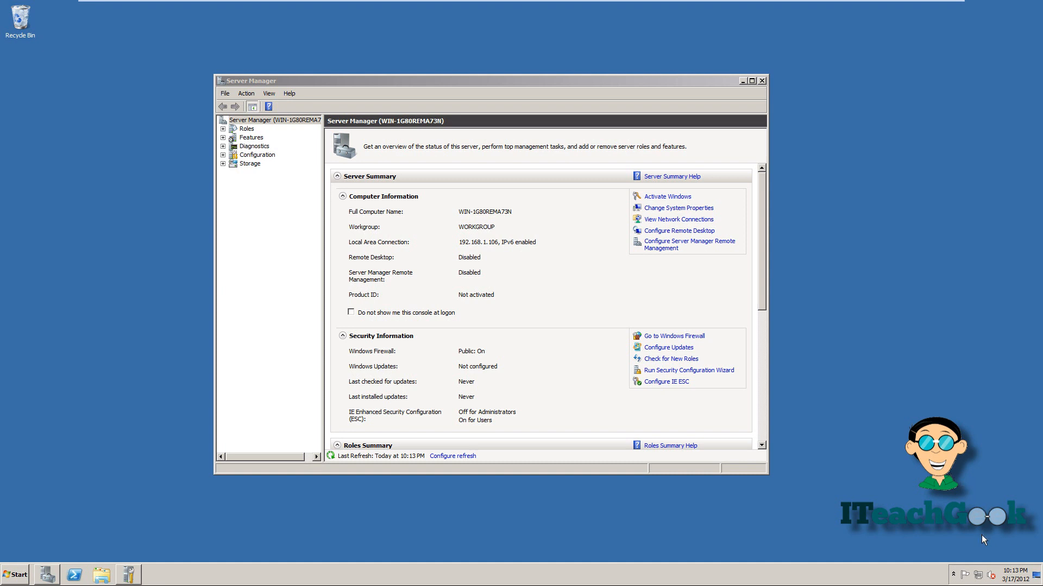
Open Local Area Connection's IPv4 settings: static IP 192.168.1.106, DNS 75.75.75.75 and 127.0.0.1.
double_click(981, 571)
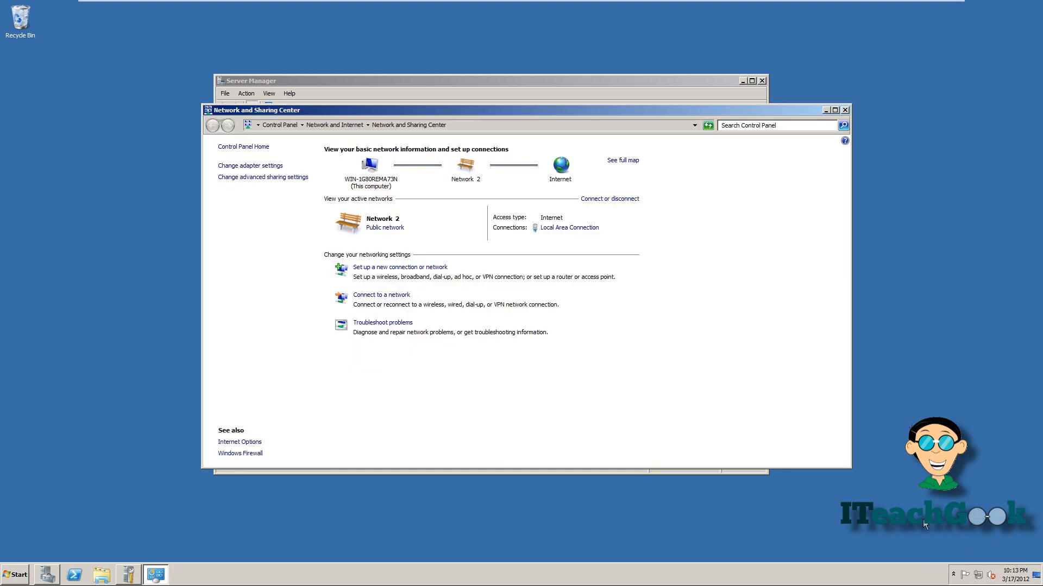
left_click(575, 228)
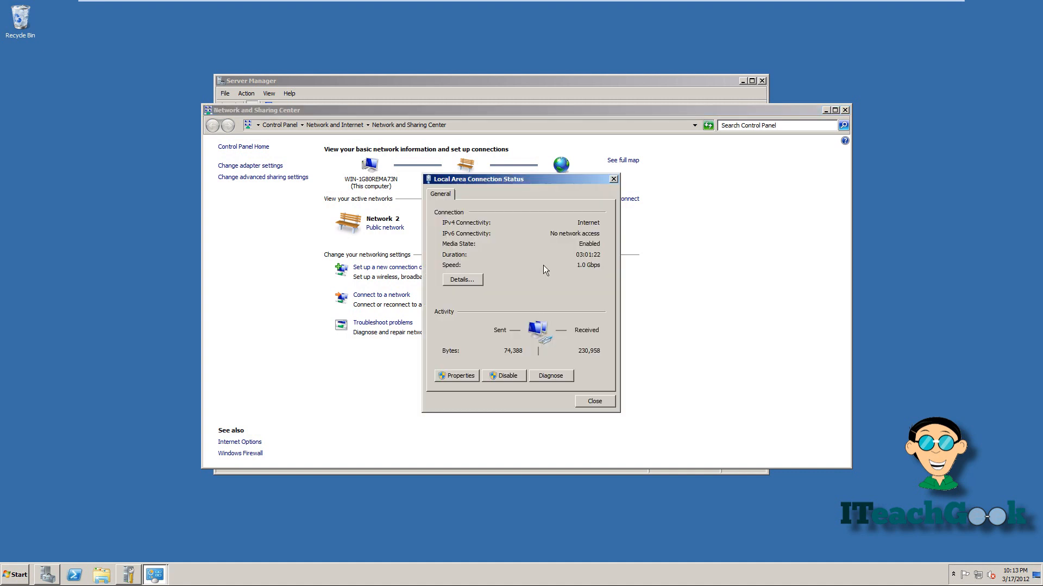
left_click(465, 378)
double_click(523, 308)
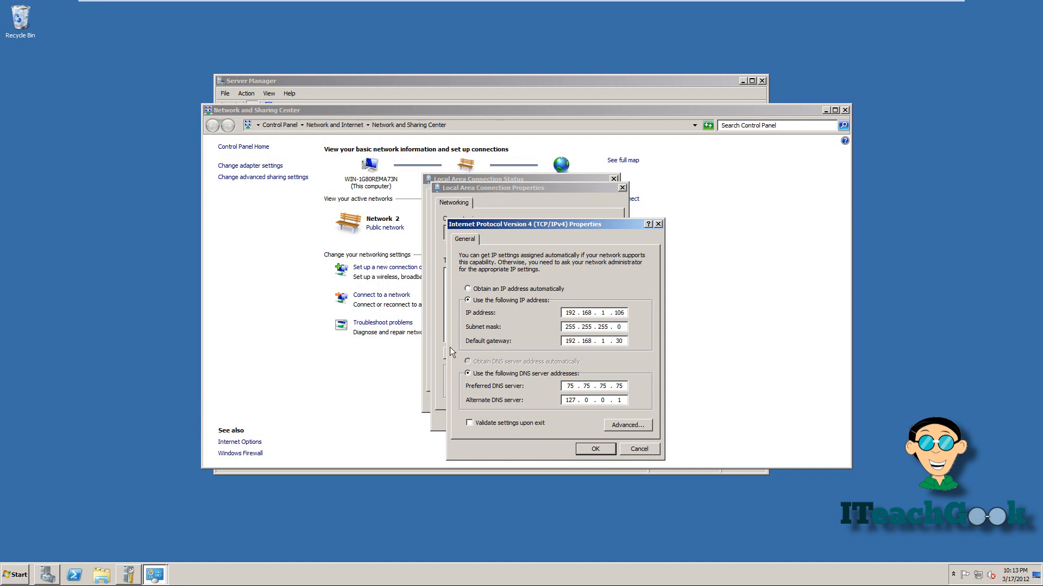
left_click(6, 567)
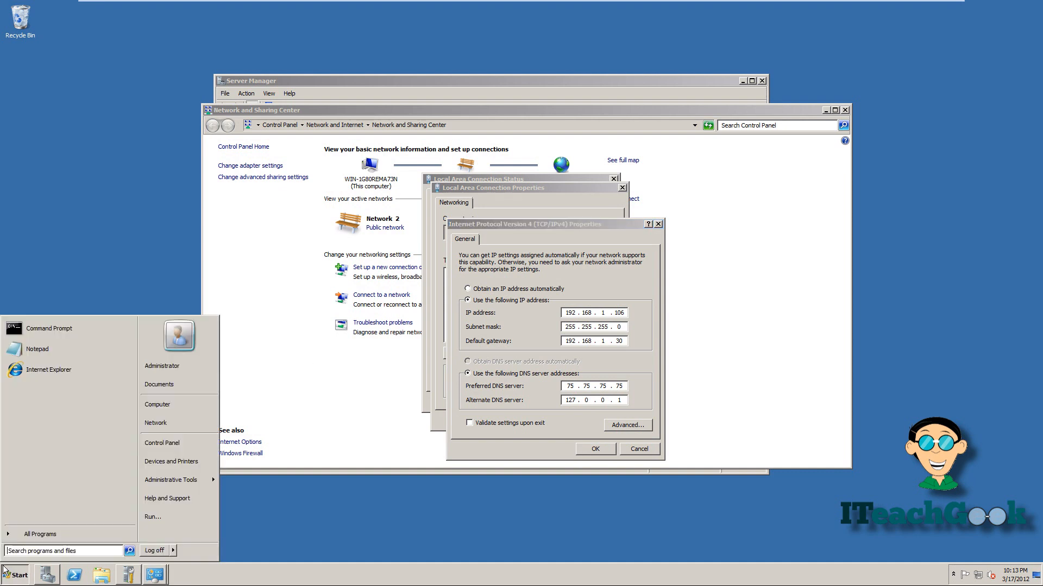
Launch Command Prompt and run ipconfig /all to list every adapter's configuration.
left_click(39, 550)
type("cmd")
key("Return")
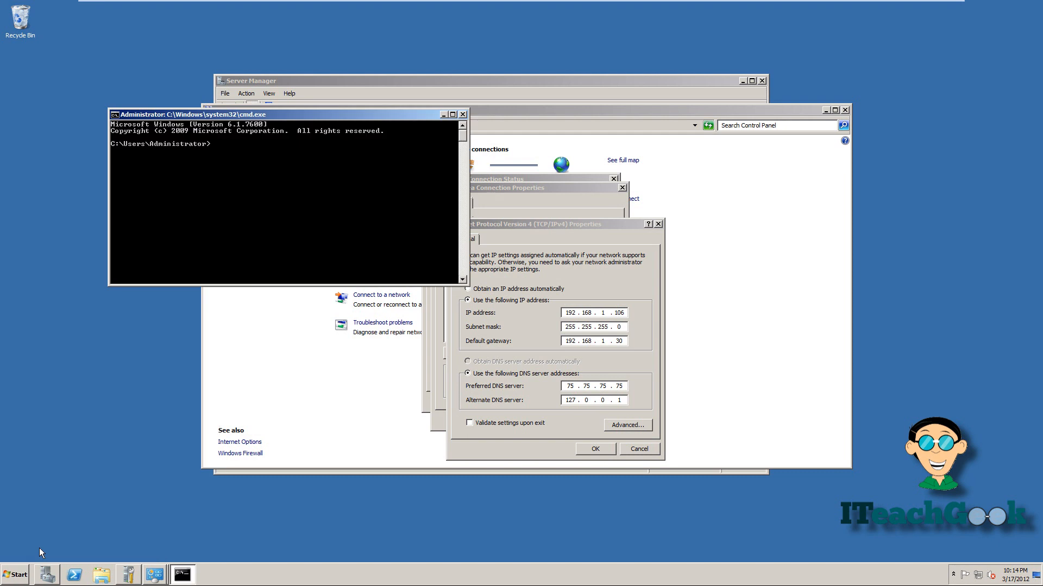
type("ipconfig /all")
key("Return")
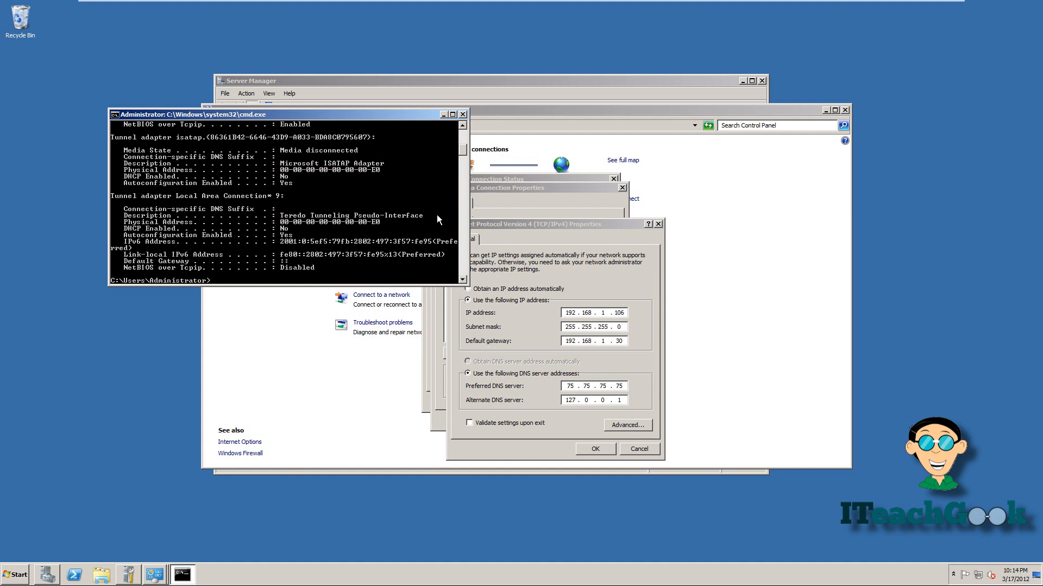
Close Command Prompt, the IPv4, Properties and Status dialogs, and Network and Sharing Center.
left_click(462, 115)
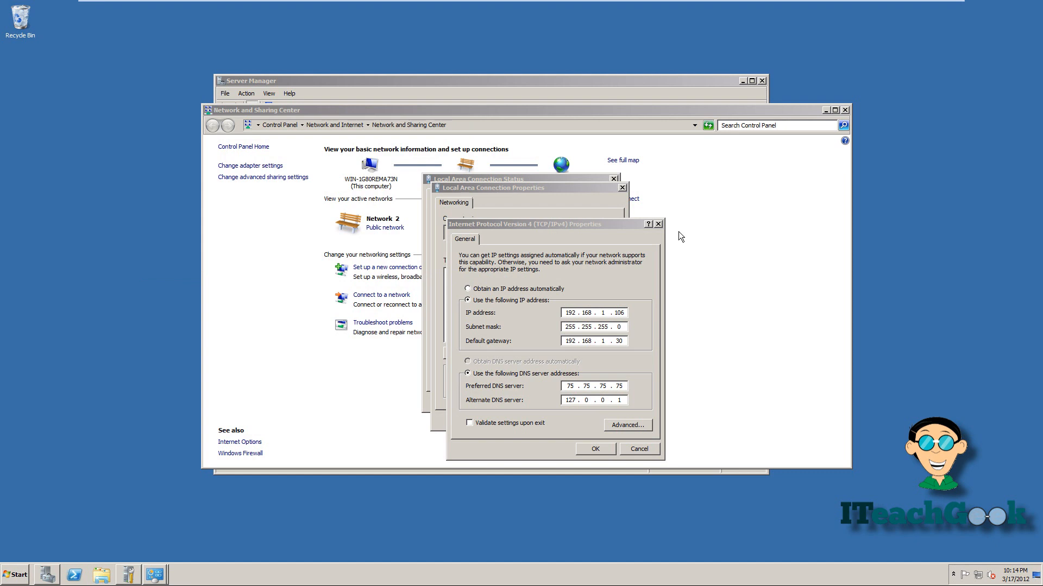
left_click(662, 224)
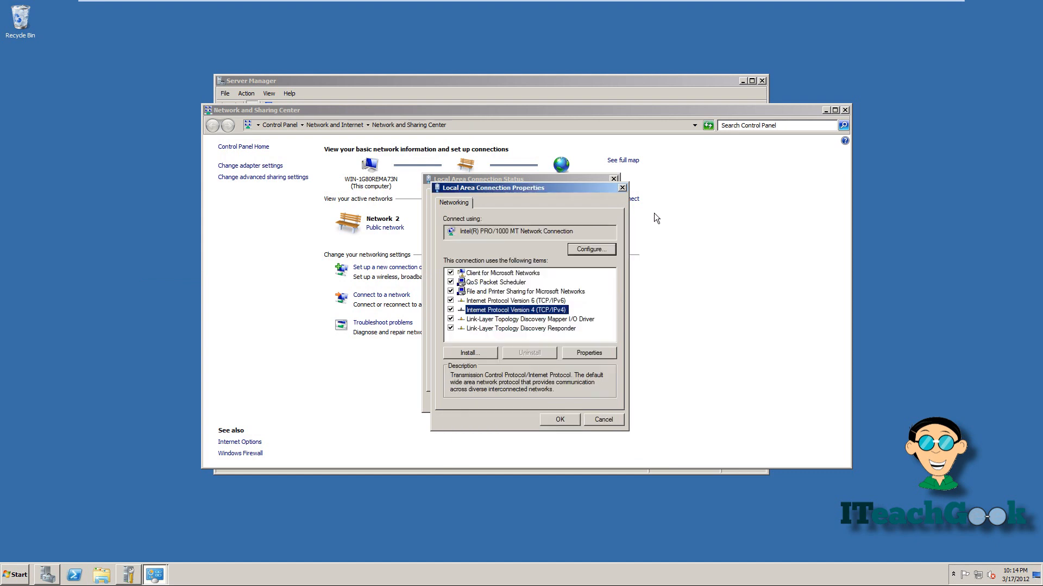
left_click(622, 188)
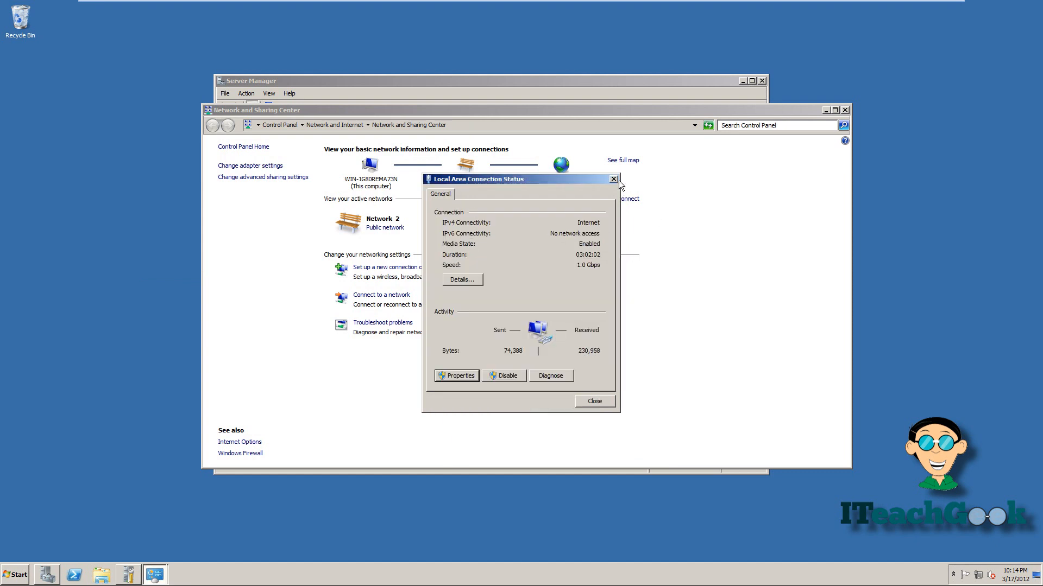
left_click(614, 181)
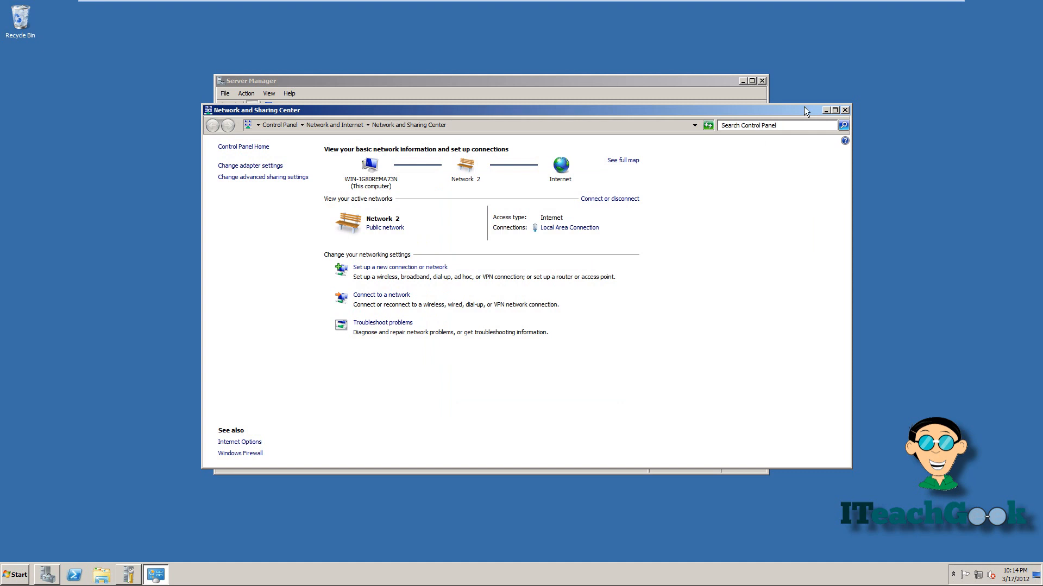
left_click(845, 111)
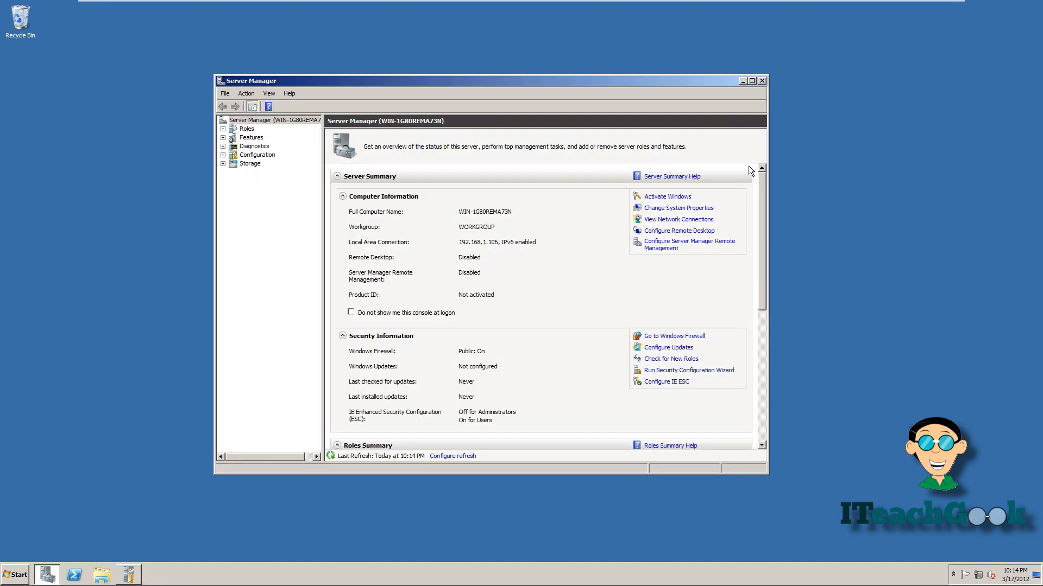
Launch dcpromo and go past the Welcome and Operating System Compatibility pages.
left_click(16, 581)
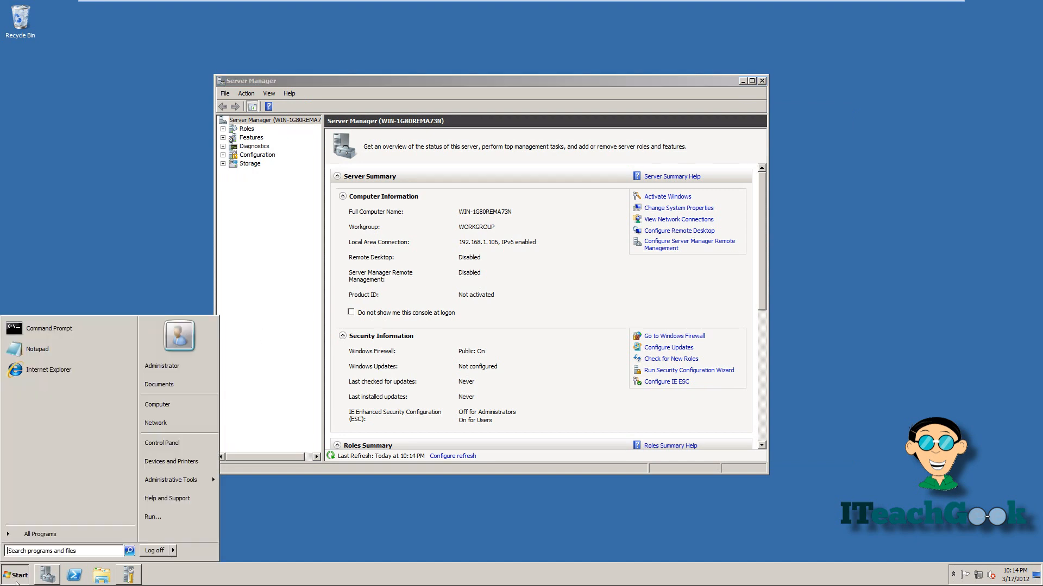
left_click(34, 551)
type("dc")
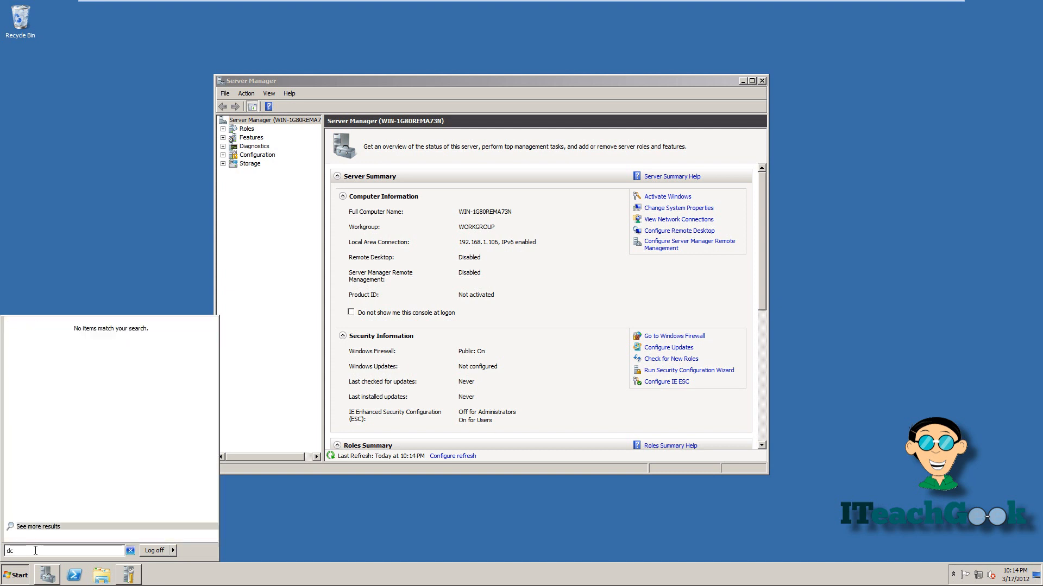
type("promo")
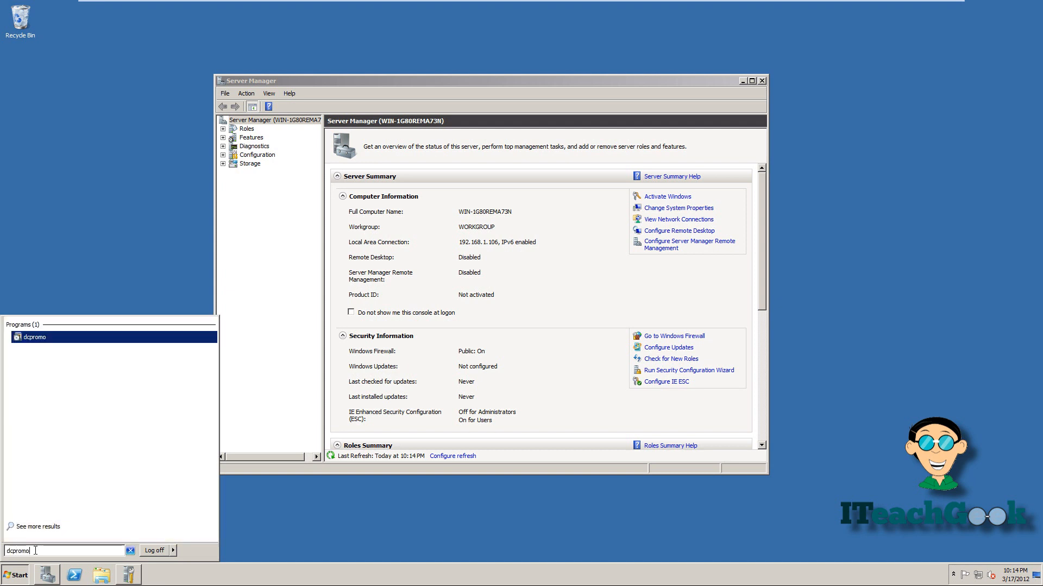
key("Return")
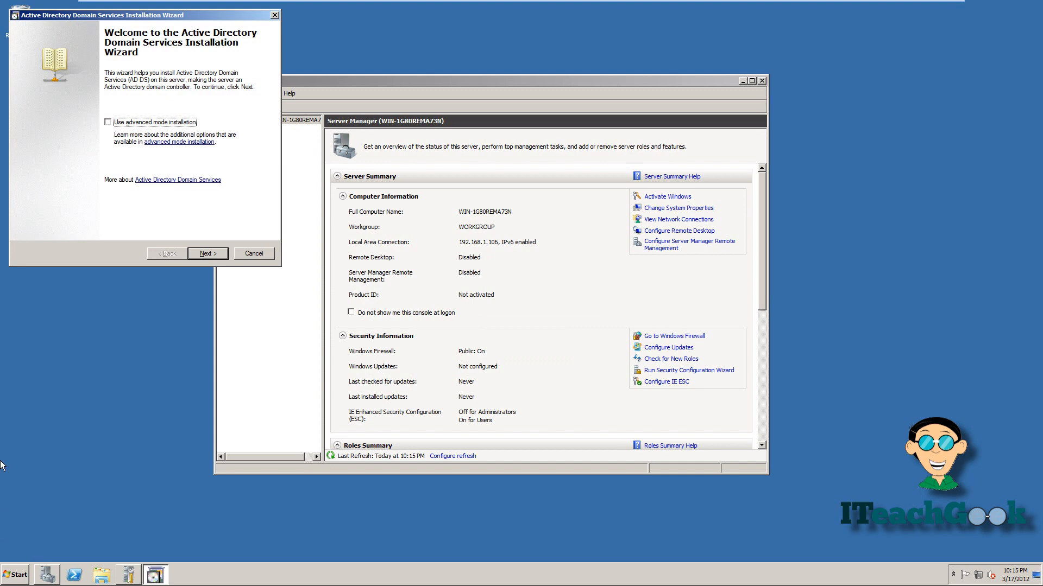
left_click(206, 254)
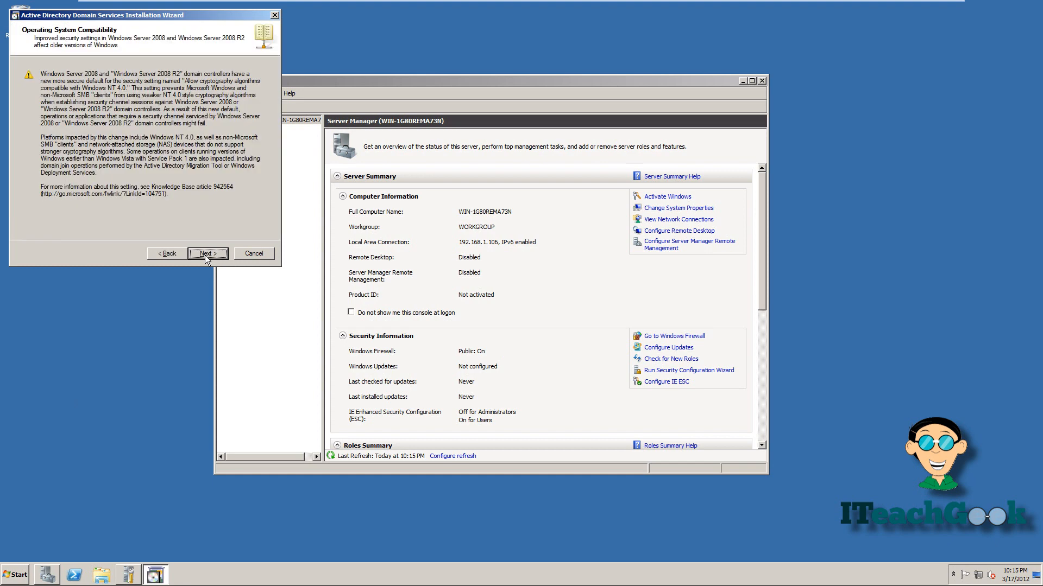
left_click(207, 253)
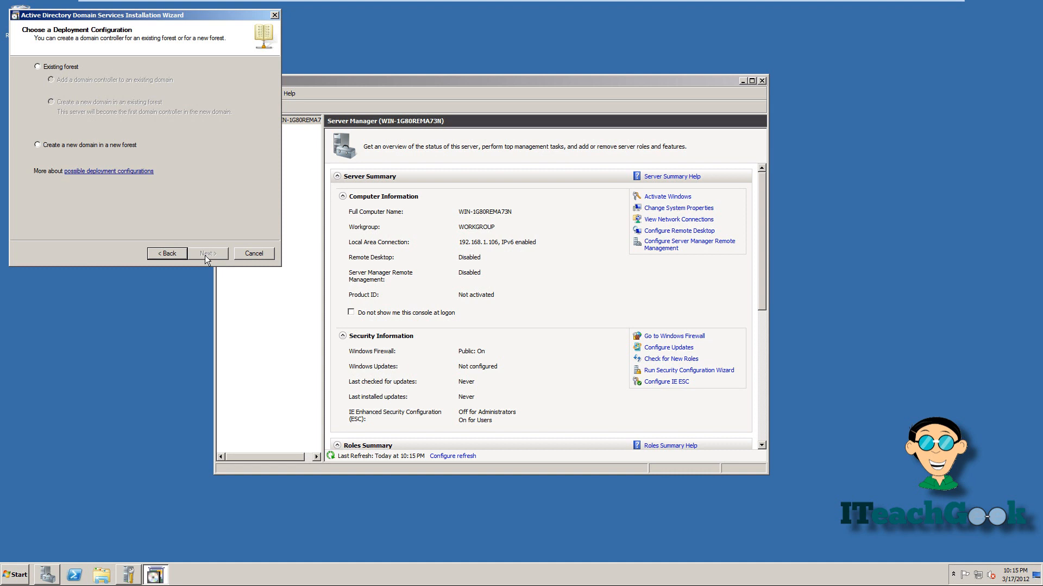
Choose 'Create a new domain in a new forest' and continue to forest root naming.
left_click(115, 146)
left_click(208, 253)
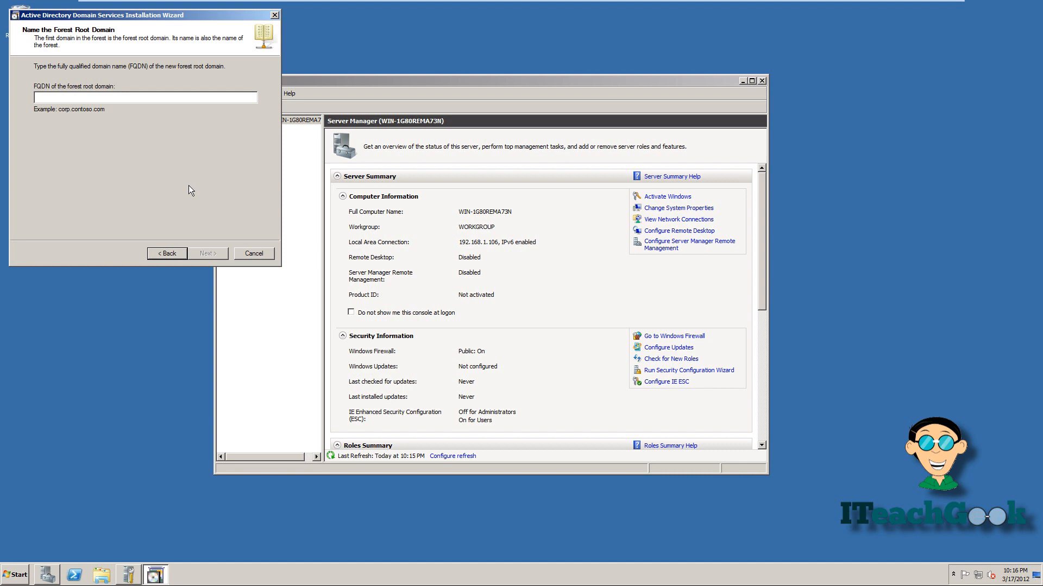
Name the forest root domain iteachgeek.loc, keeping Windows Server 2003 forest and domain functional levels.
type("iteachgeek")
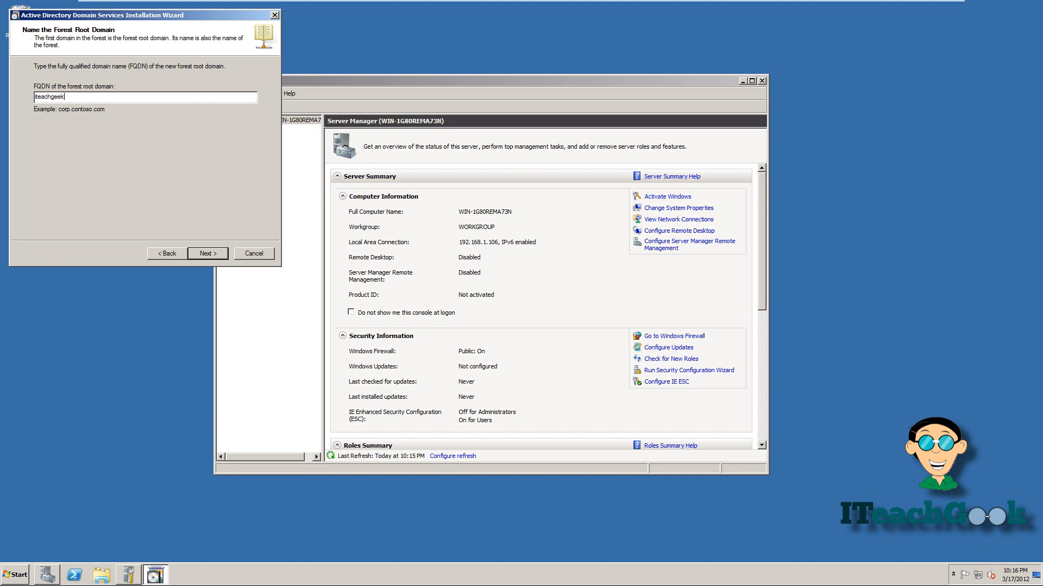
type(".loc")
left_click(208, 253)
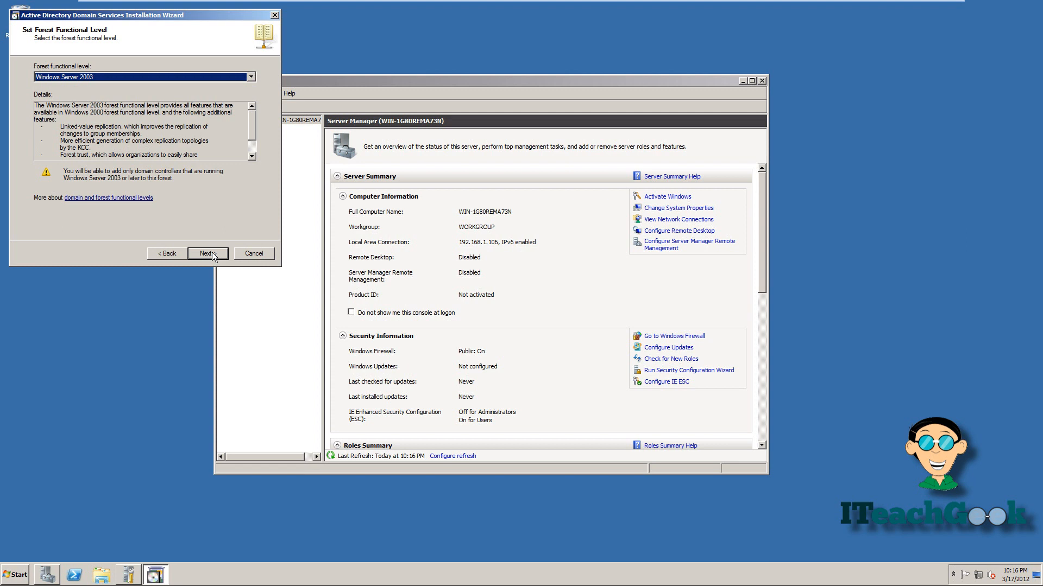
left_click(208, 253)
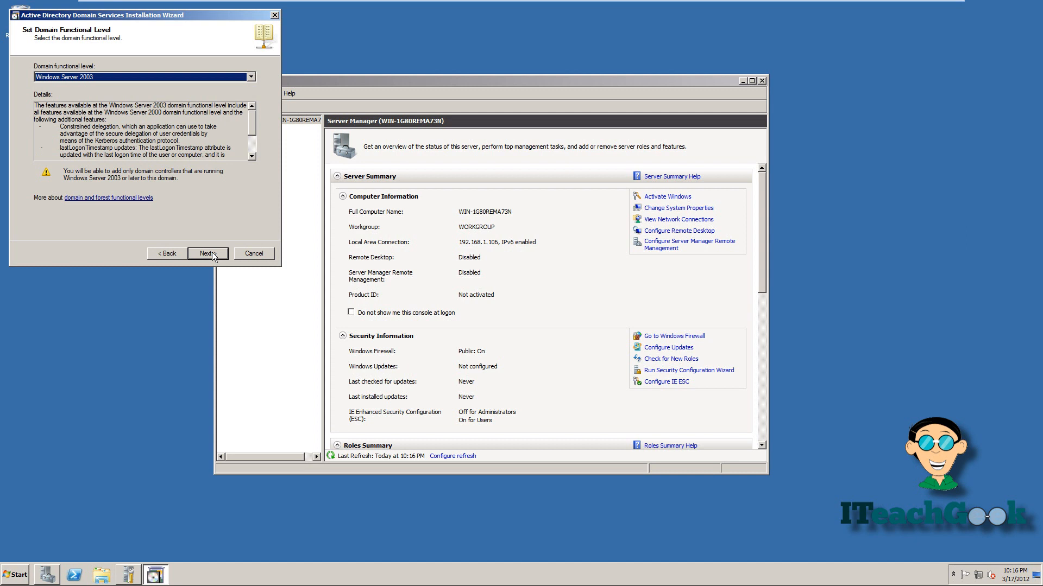
left_click(211, 255)
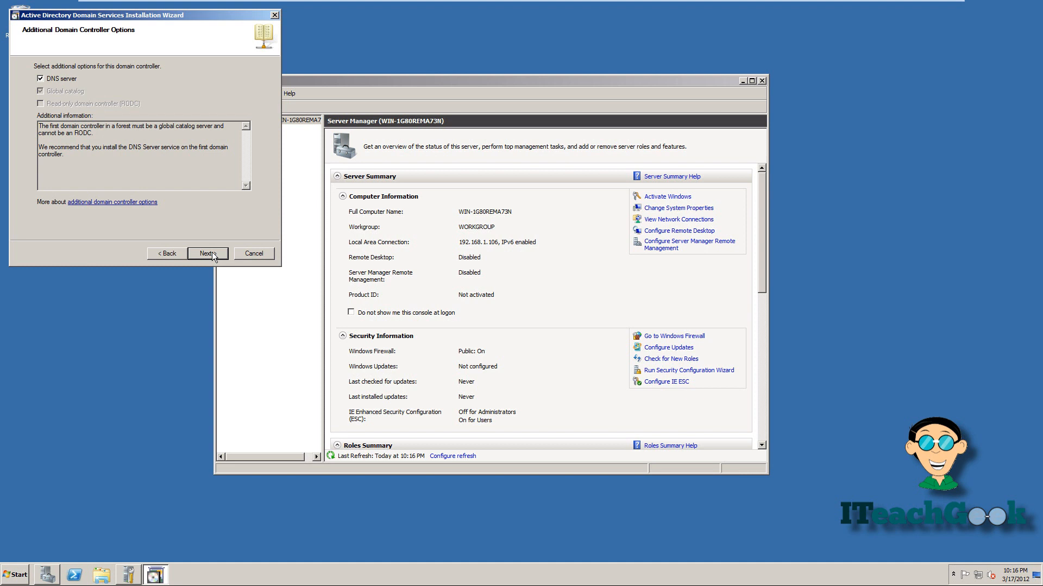
Keep DNS server installation, accept the delegation warning and default C:\Windows\NTDS and SYSVOL folders.
left_click(208, 254)
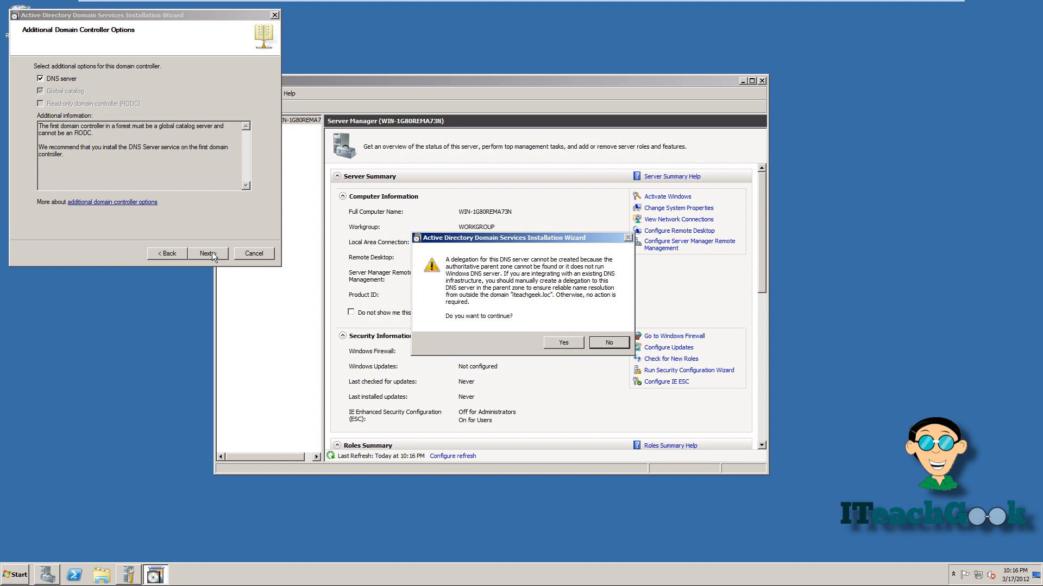
left_click(546, 342)
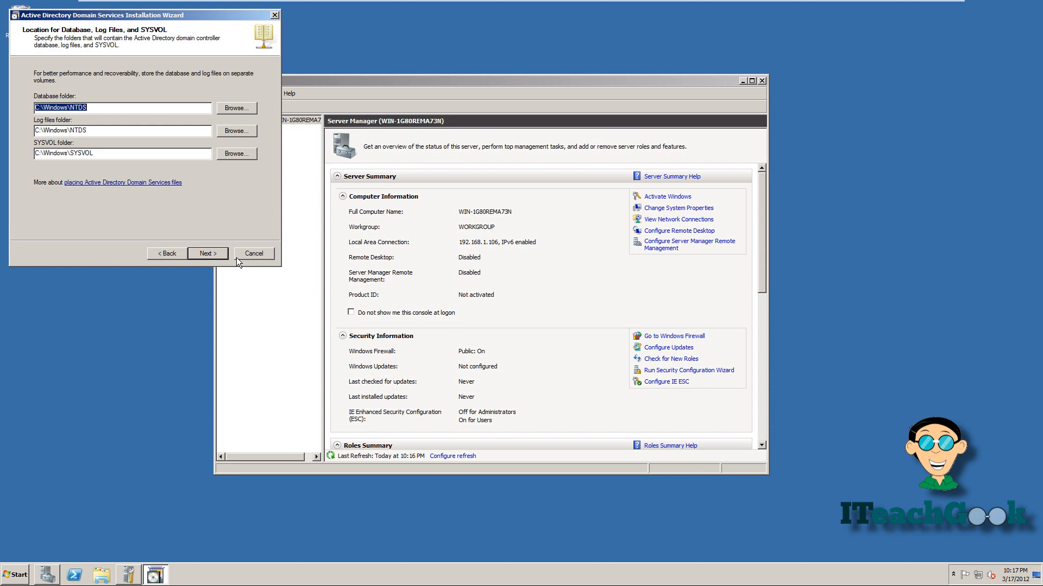
left_click(207, 253)
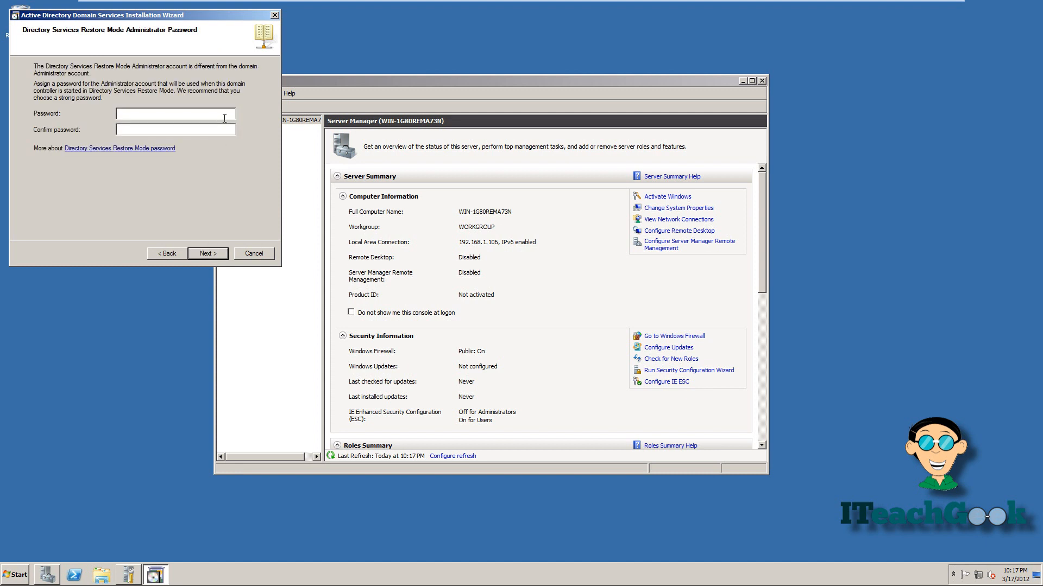
Enter the Directory Services Restore Mode password, run the AD DS installation and finish the wizard.
type("•••••••••••••••")
left_click(207, 254)
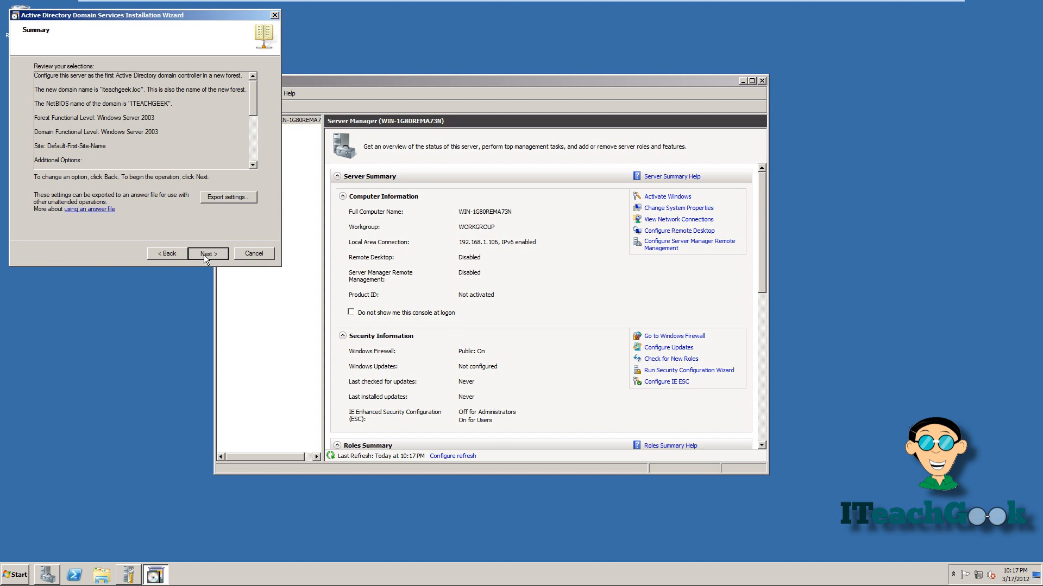
left_click(206, 254)
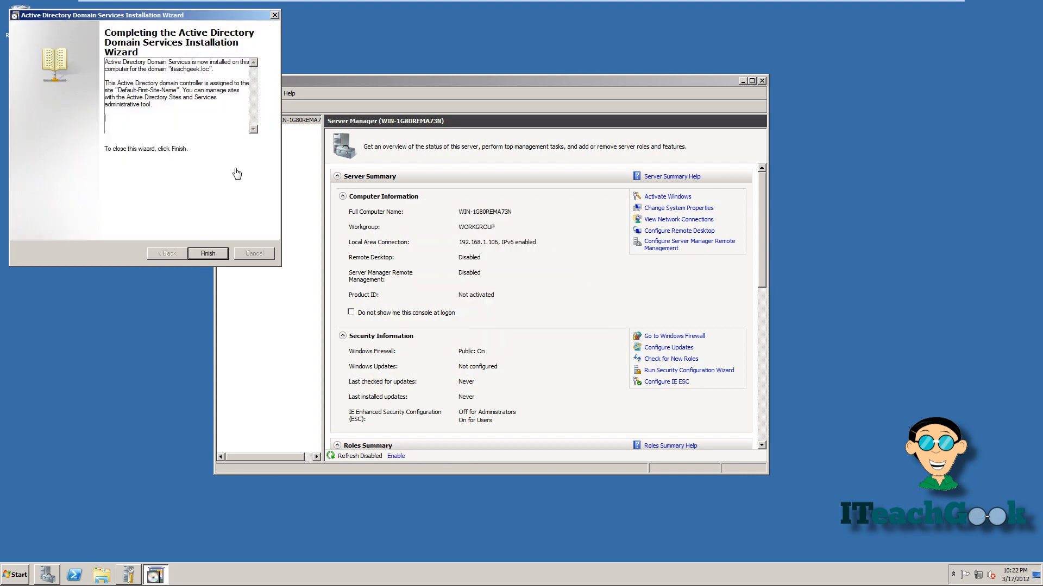
left_click(208, 253)
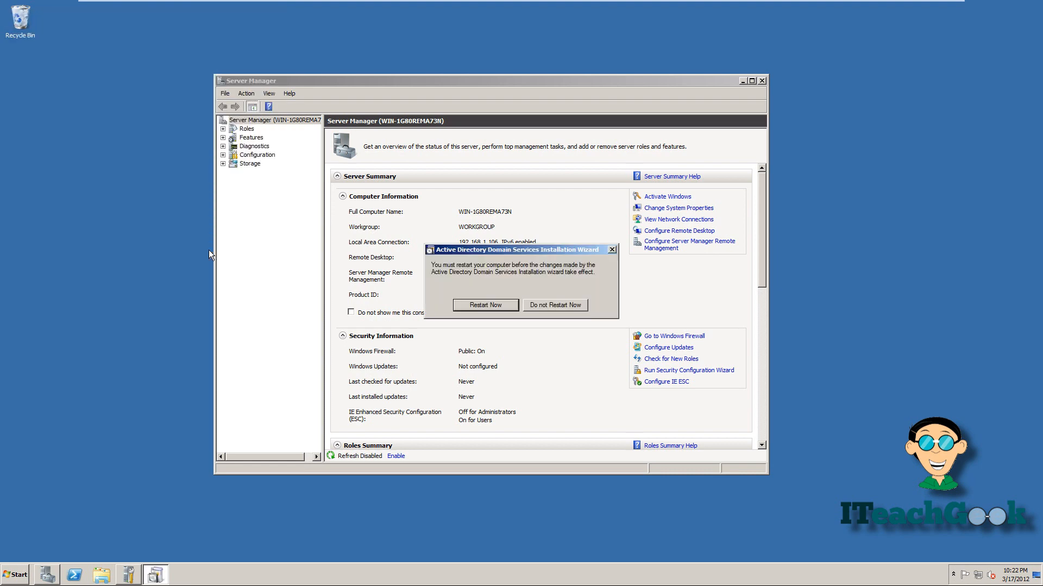
Restart the server and log back on to the domain with the administrator password.
left_click(497, 307)
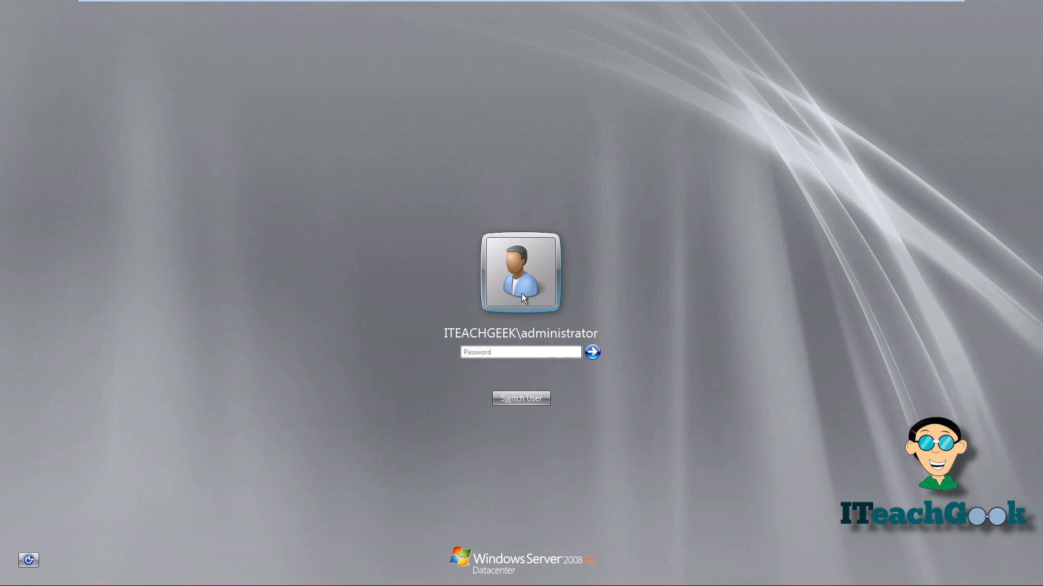
left_click(535, 350)
type("••••••••")
key("Return")
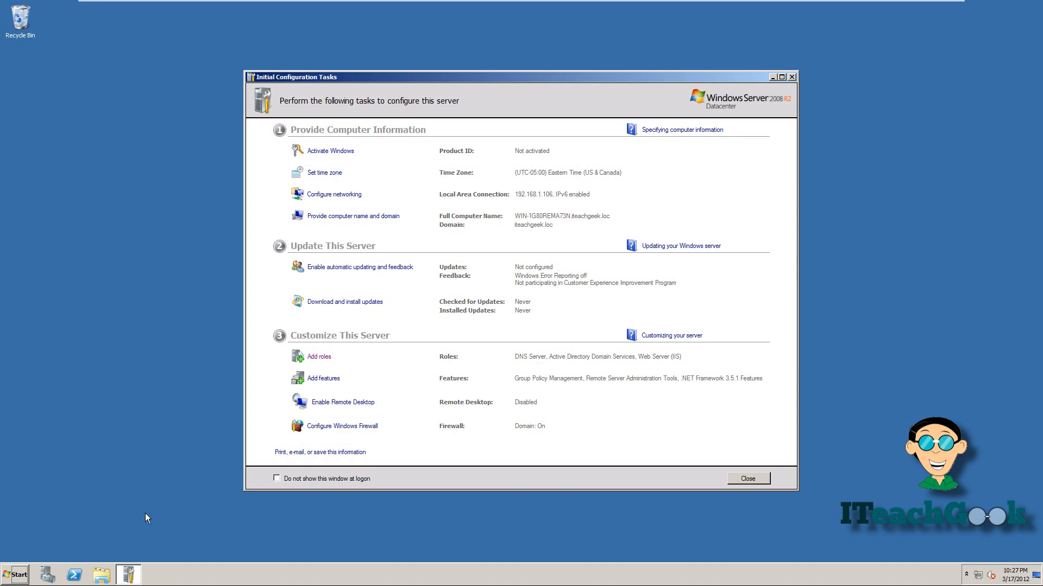
Launch Active Directory Users and Computers from Administrative Tools.
left_click(16, 574)
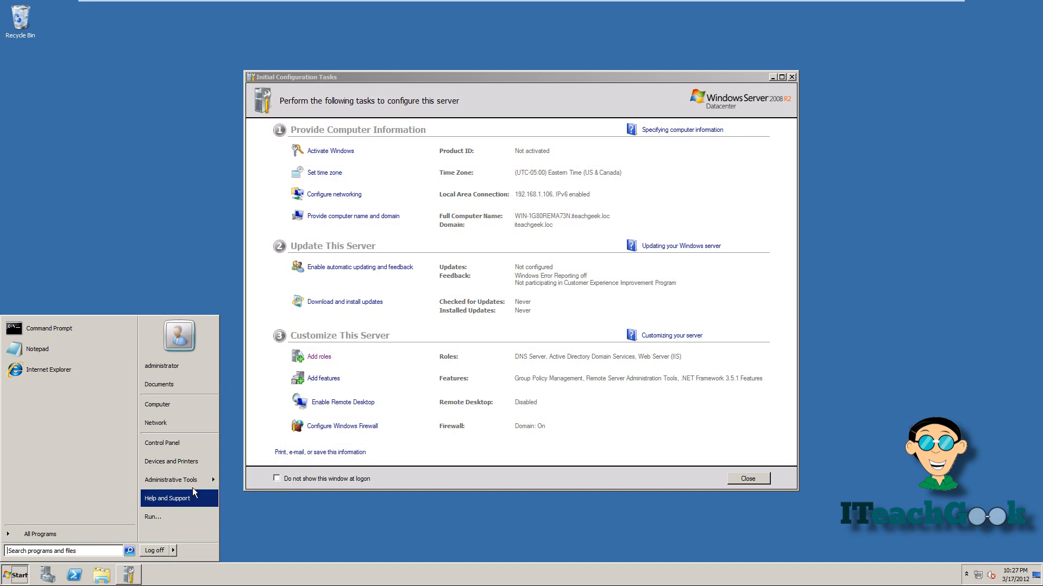
mouse_move(194, 484)
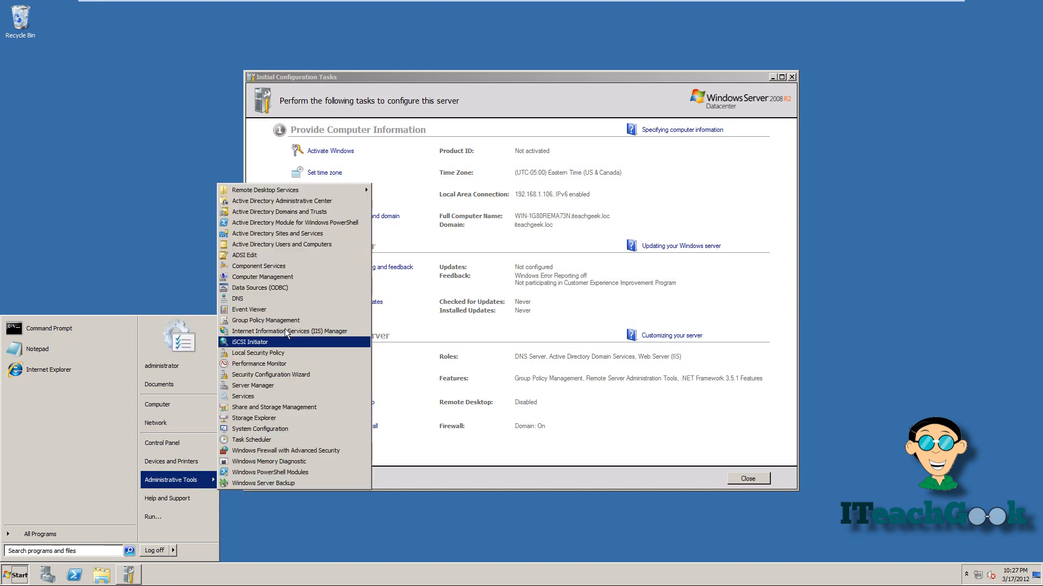
left_click(284, 247)
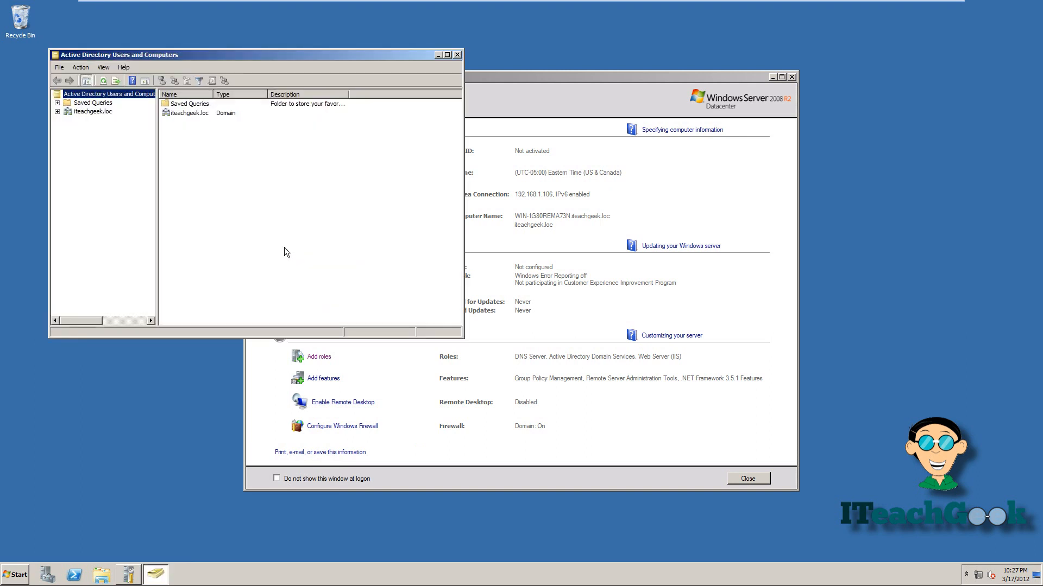
Expand iteachgeek.loc and browse Computers, Users and Domain Controllers, ending on the domain's containers.
left_click_drag(279, 56, 499, 112)
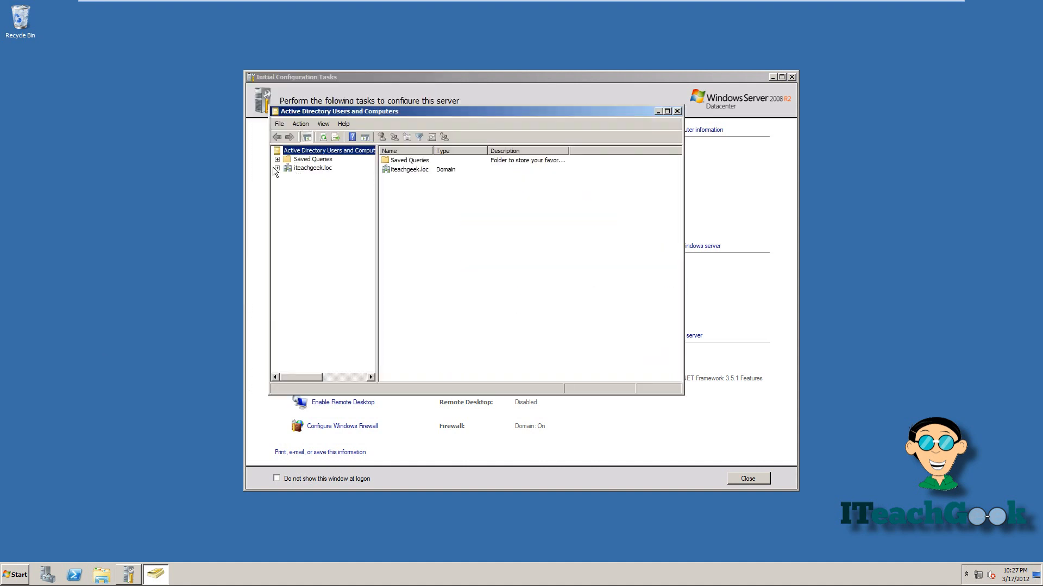
left_click(276, 168)
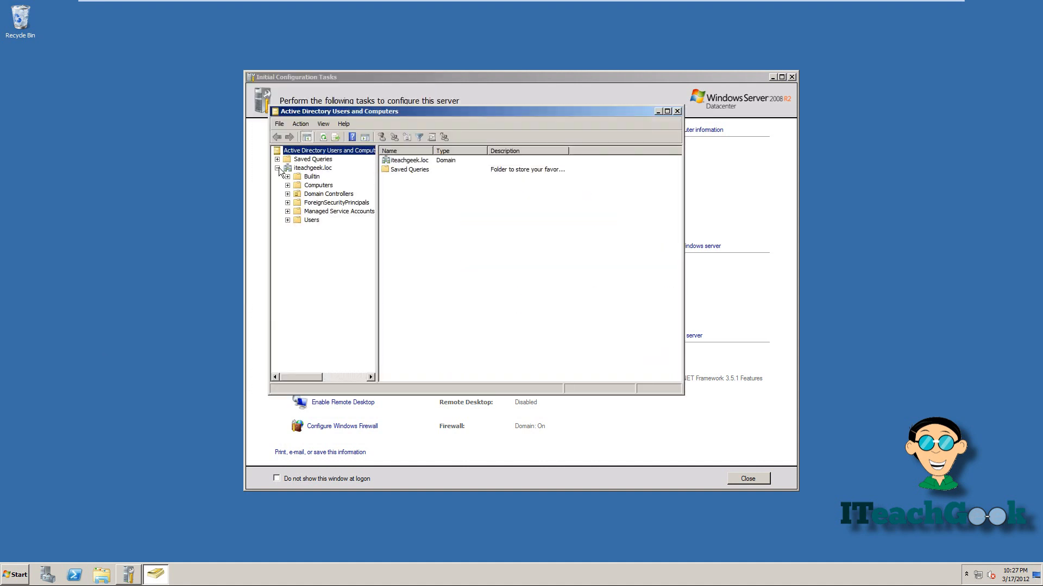
left_click(314, 186)
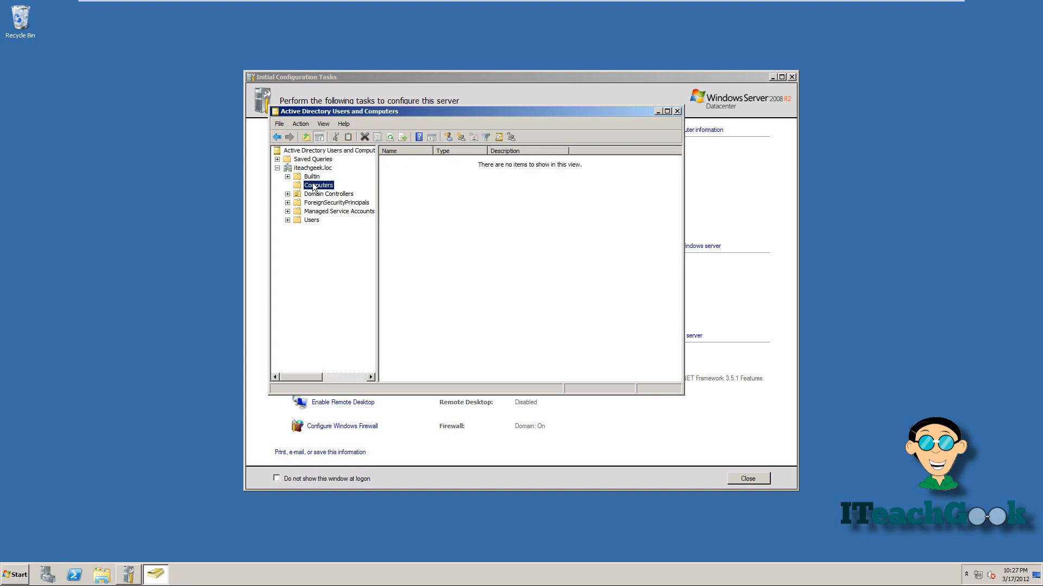
left_click(310, 220)
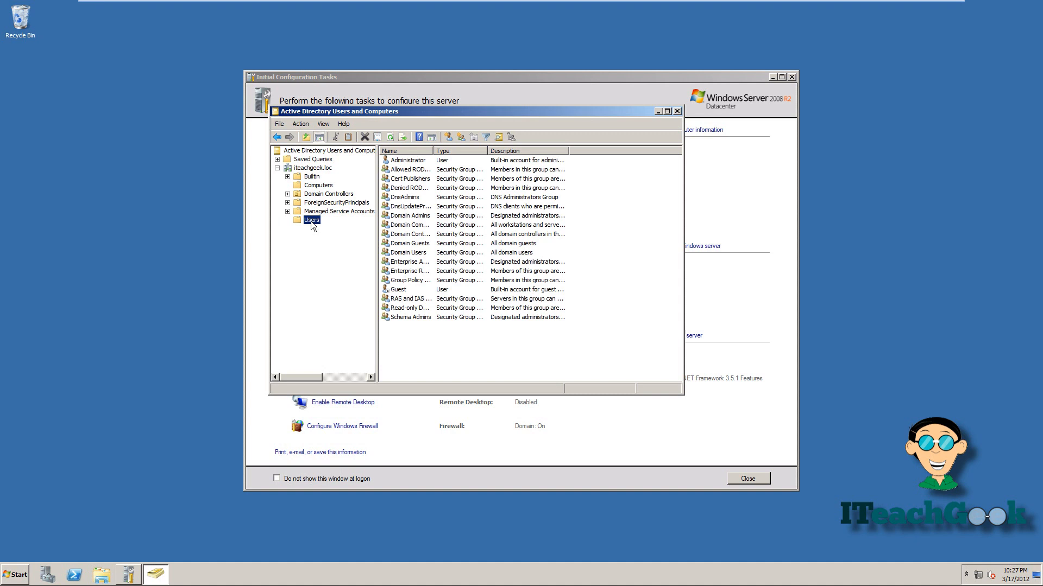
left_click(319, 195)
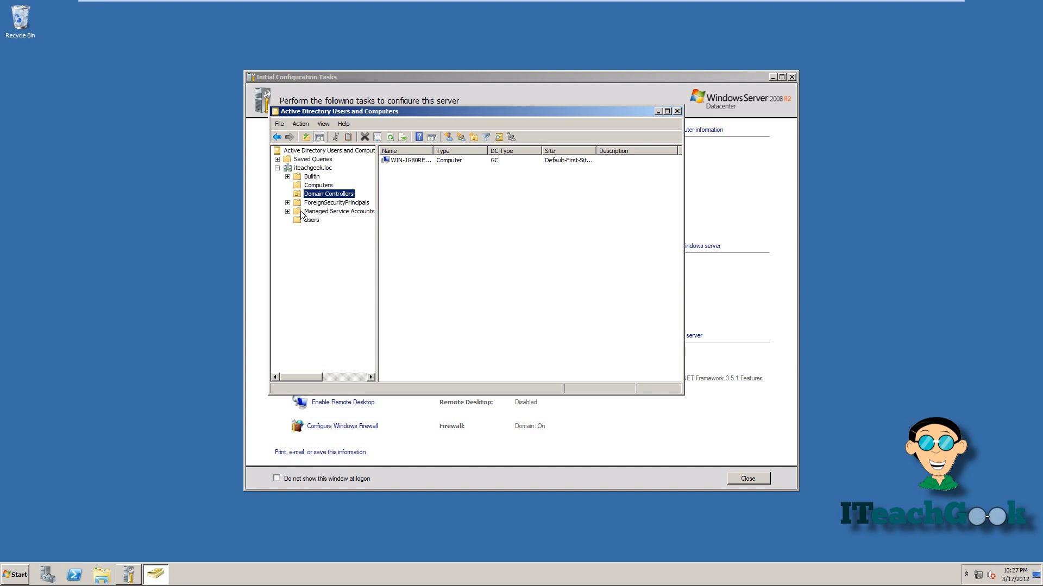
left_click(308, 169)
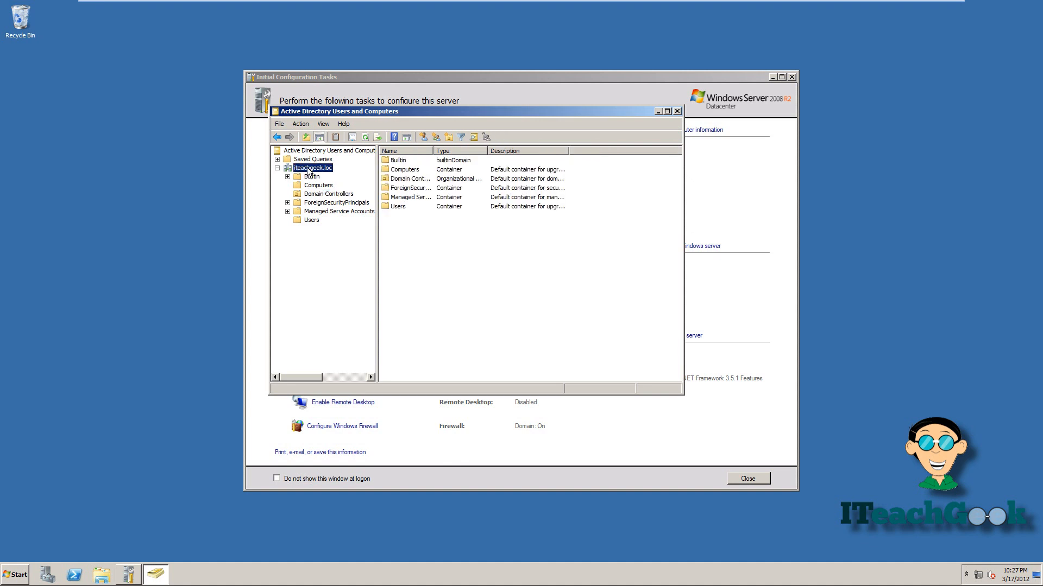
Add an organizational unit named 'Human Resources' directly beneath the iteachgeek.loc domain.
right_click(308, 170)
mouse_move(341, 233)
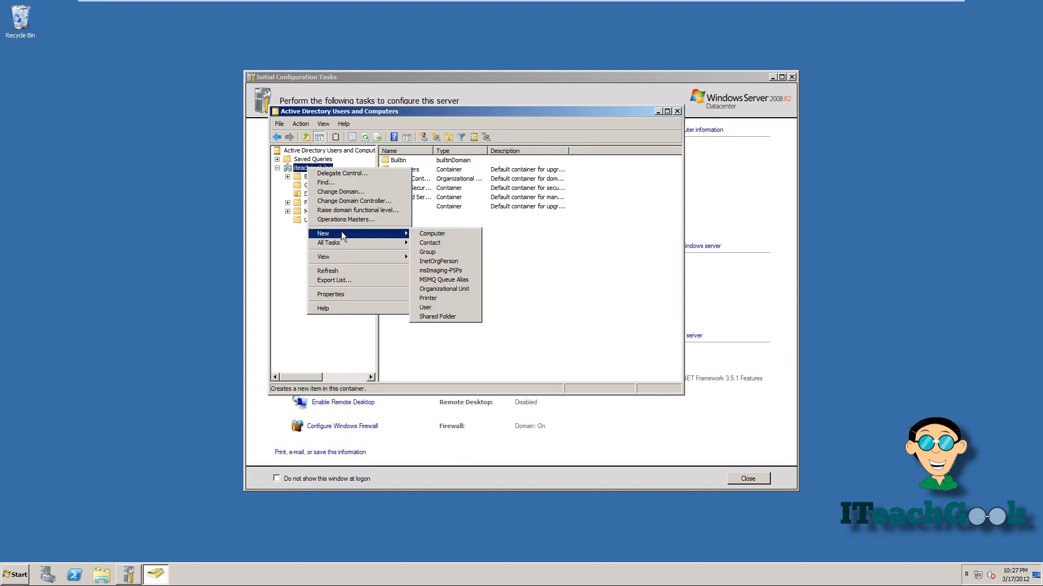
left_click(428, 290)
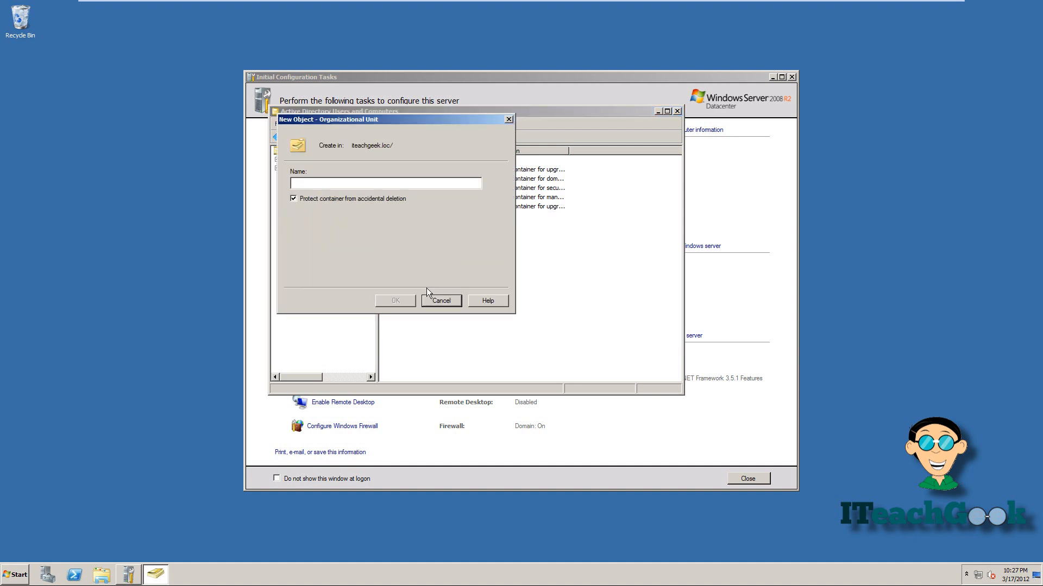
type("Human Resources")
left_click(409, 305)
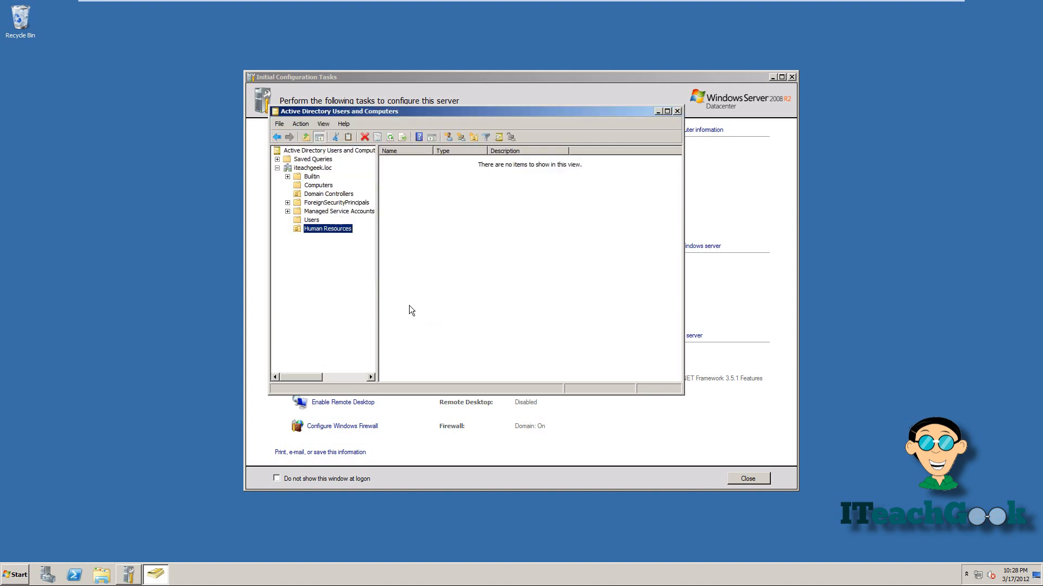
right_click(340, 235)
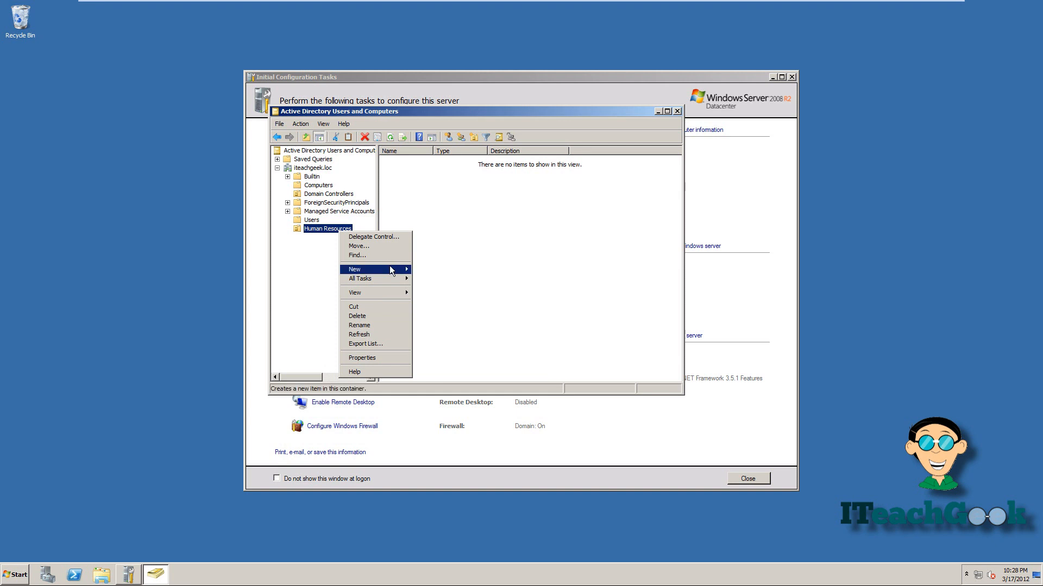
mouse_move(390, 267)
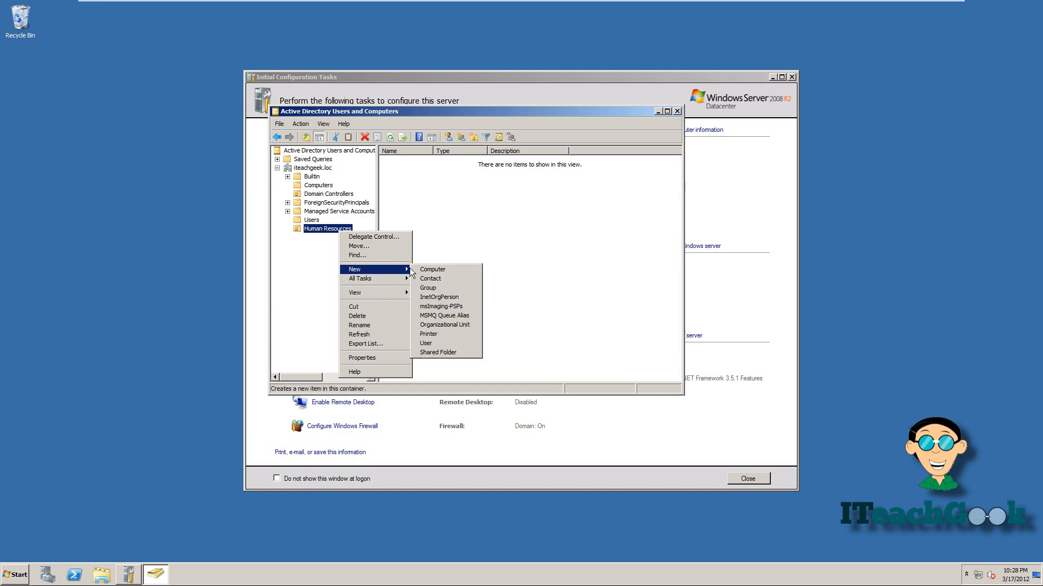
Start a new user in Human Resources with the user's full name and logon name.
left_click(426, 344)
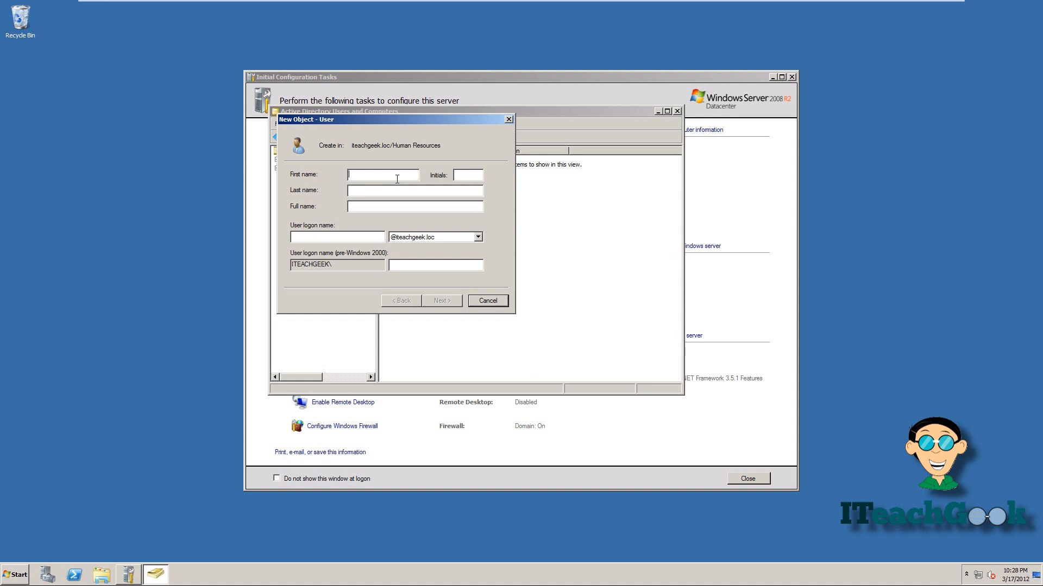
type("Ask ")
type("B")
type("ryan")
type("A")
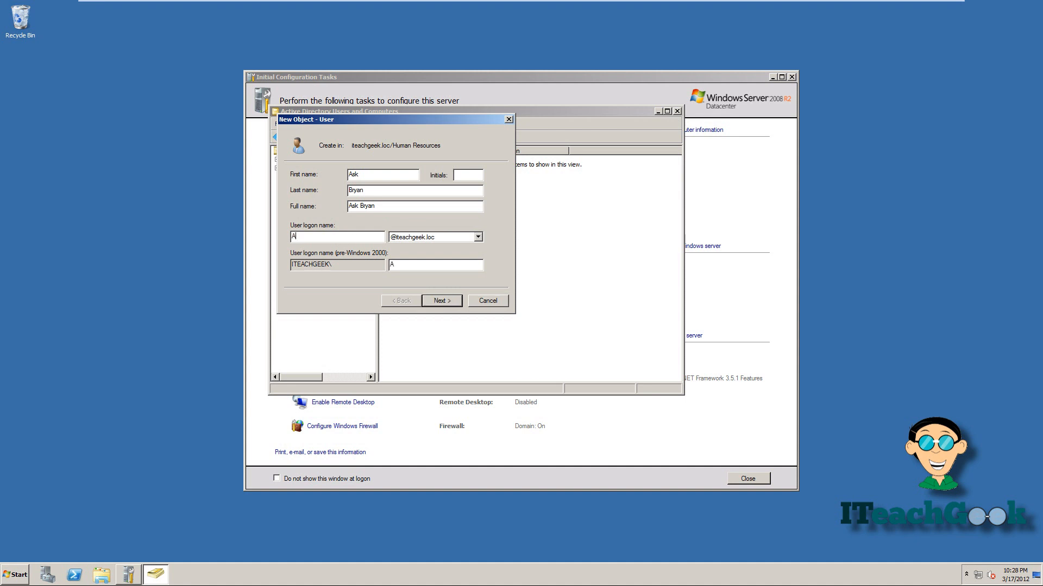
type("Bryan")
left_click(445, 302)
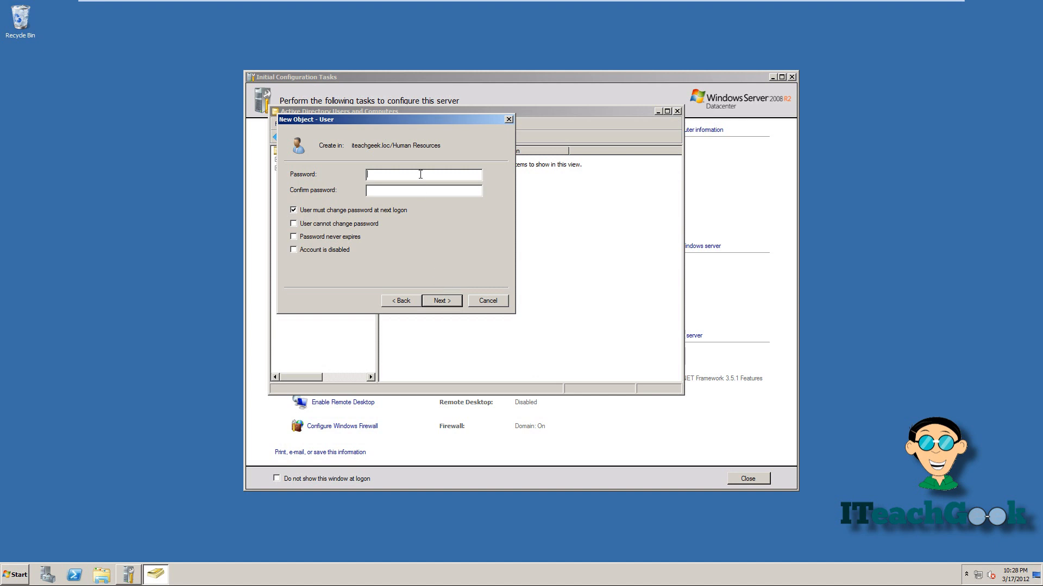
Set the user's password so it can't be changed and never expires, then finish creating the account.
type("•••••••••••••••••")
key("Tab")
left_click(293, 224)
left_click(293, 237)
left_click(441, 301)
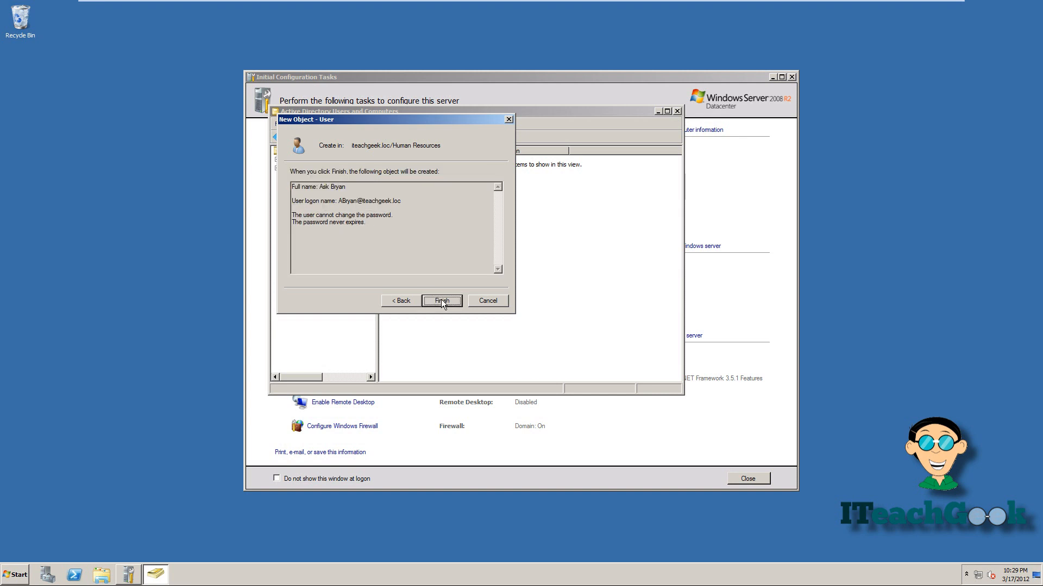
left_click(441, 302)
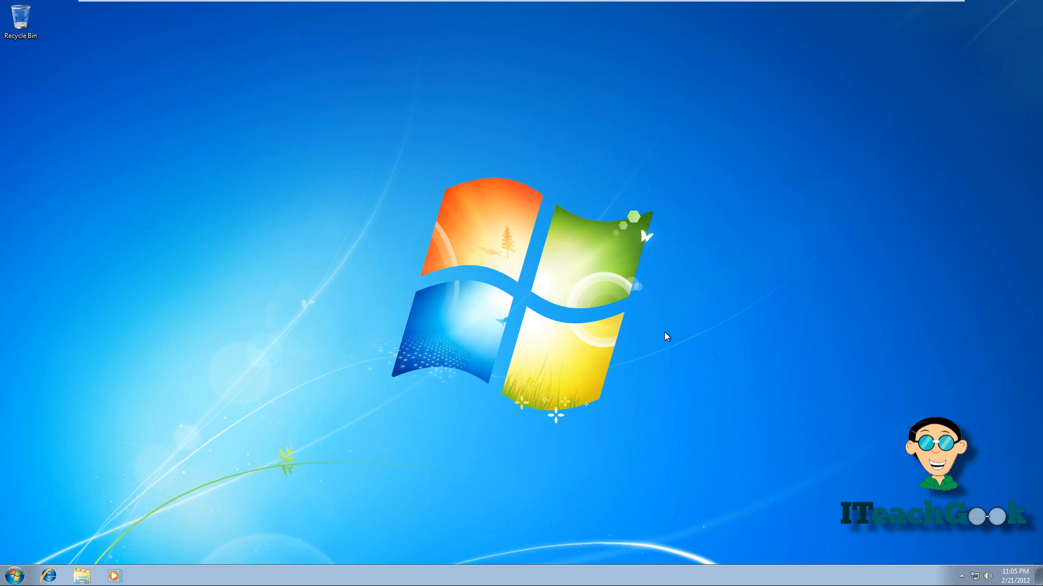
Set Local Area Connection IPv4 DNS to preferred 192.168.1.106 and alternate 75.75.75.75.
right_click(975, 577)
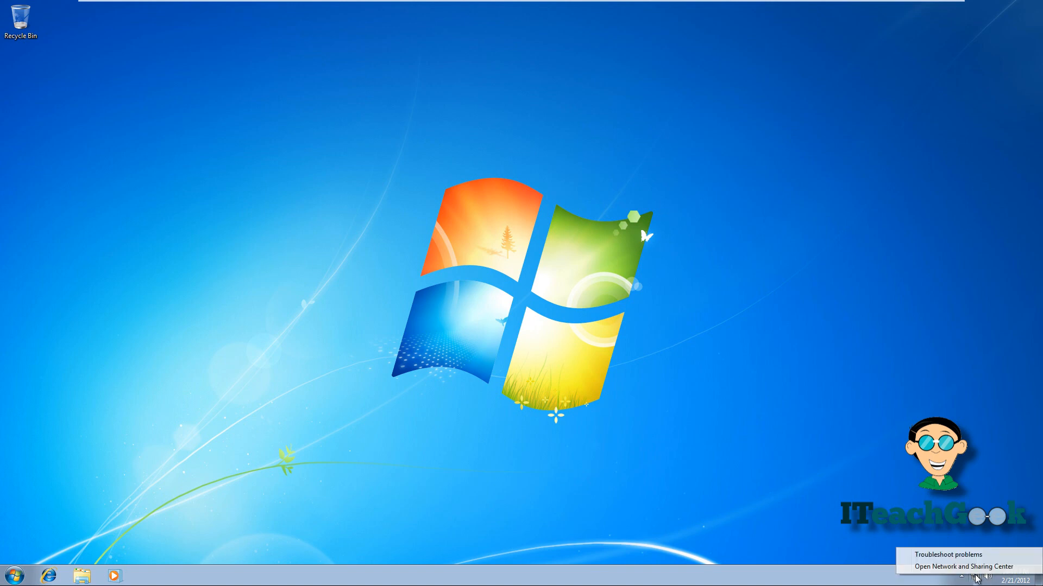
left_click(975, 567)
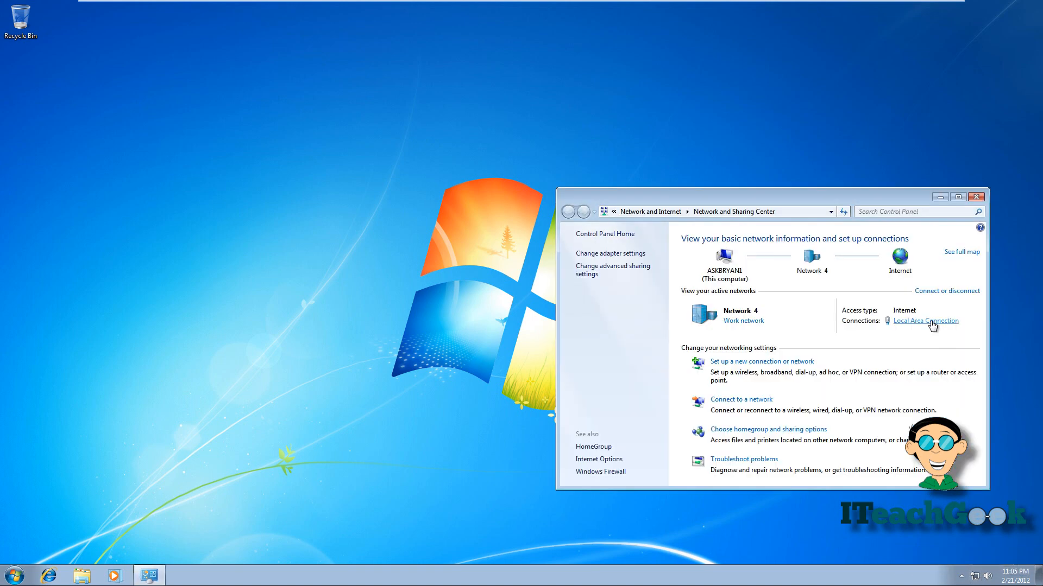
left_click(932, 325)
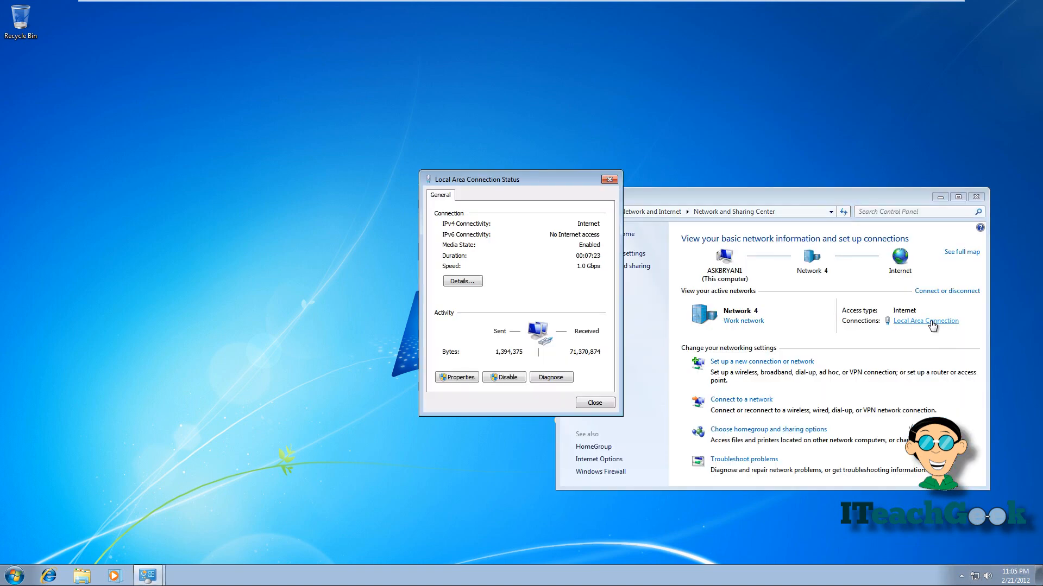
left_click(455, 376)
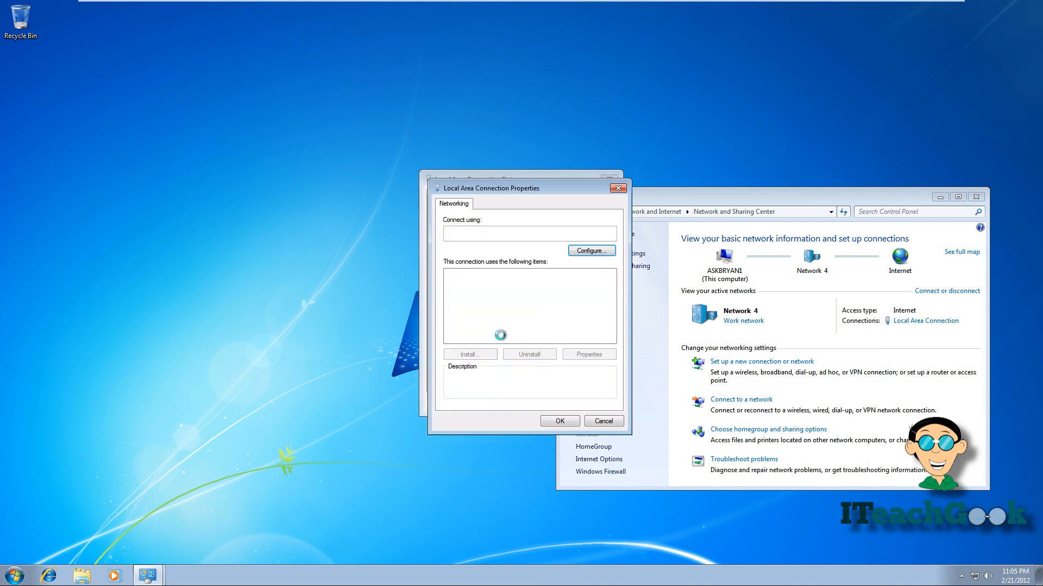
double_click(535, 312)
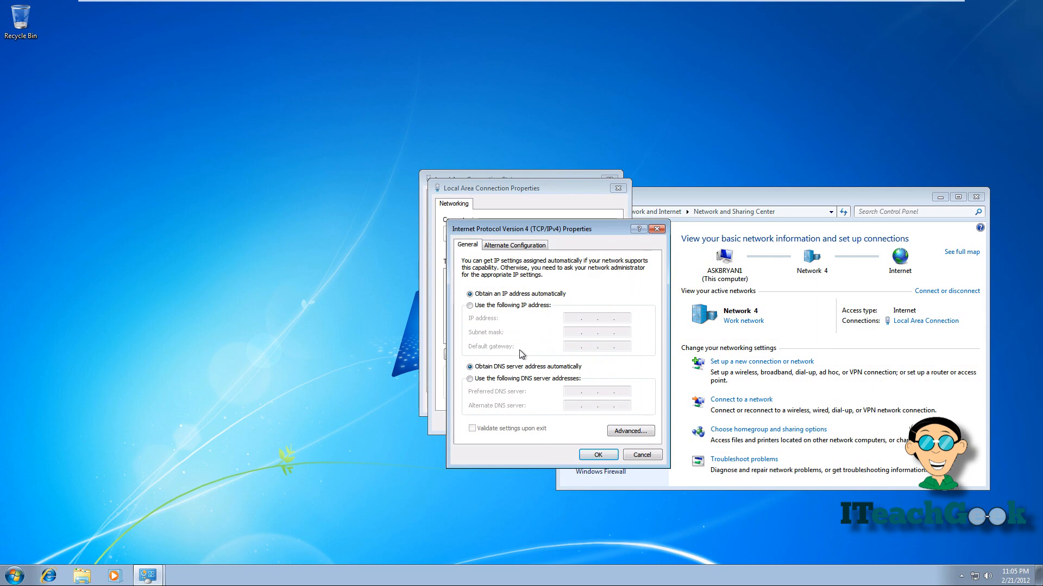
left_click(511, 378)
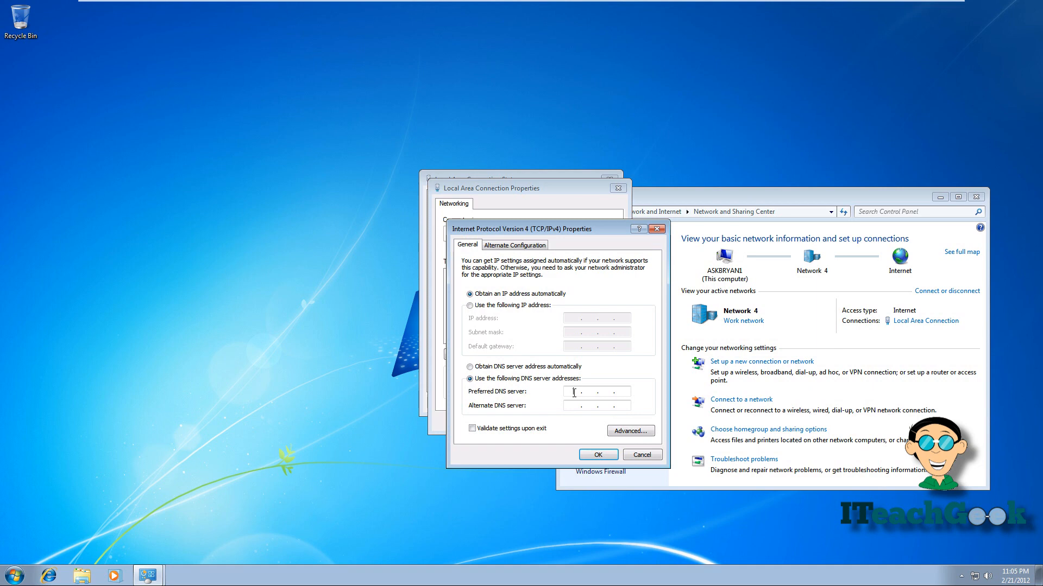
type("92 . 168 . 1 .")
left_click(628, 391)
type("106")
type("75 ")
type(". 75 . ")
type("75 ")
type(". 75")
Apply the DNS settings and close the properties, status and Network and Sharing Center windows.
left_click(593, 458)
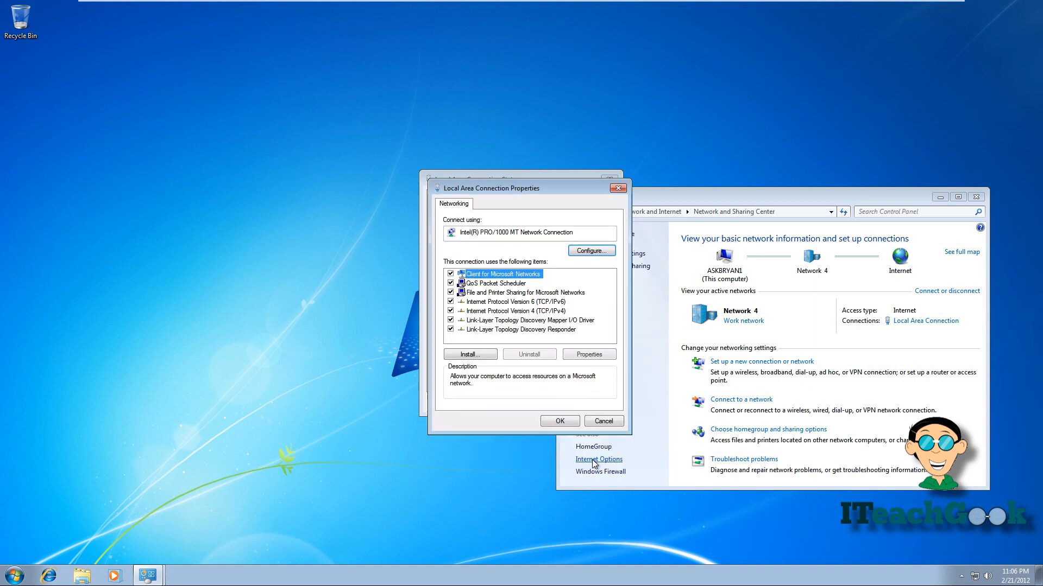
left_click(555, 422)
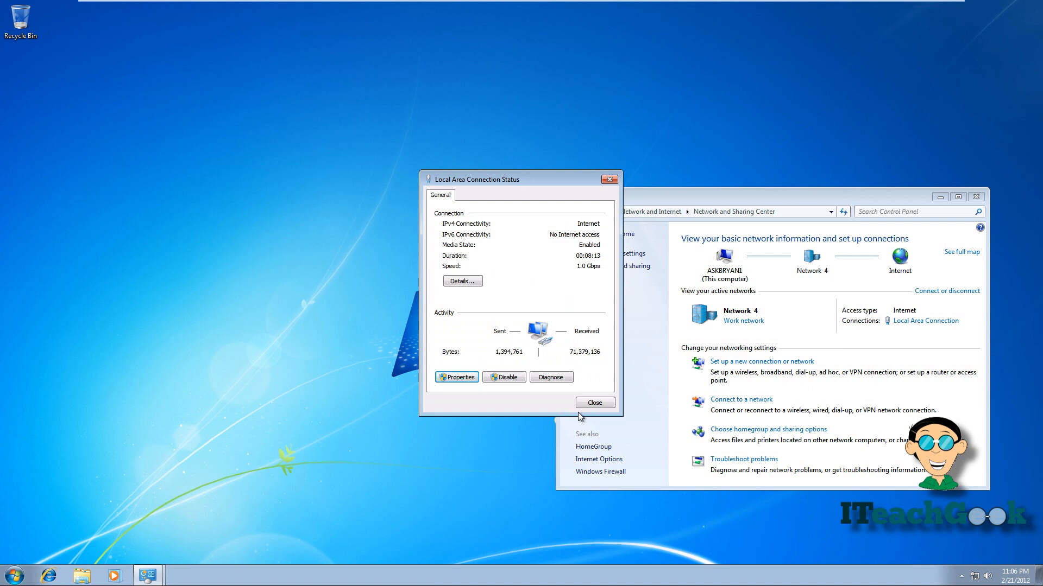
left_click(594, 403)
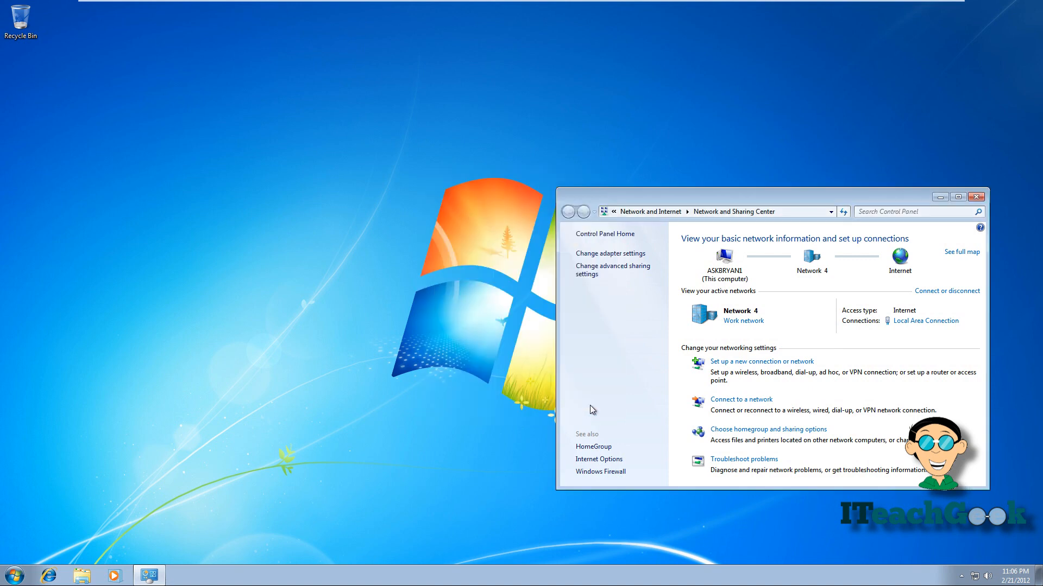
left_click(976, 198)
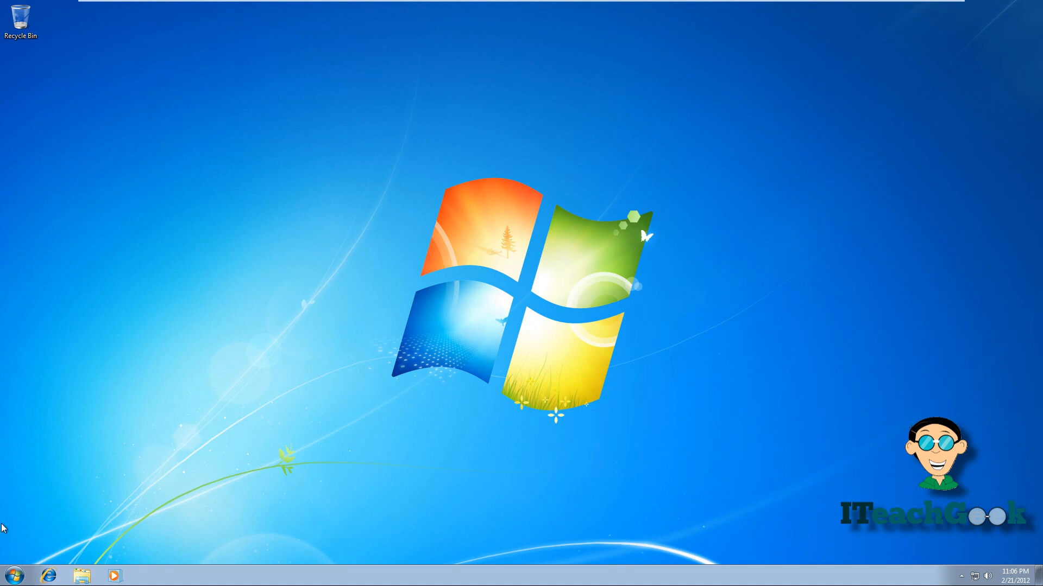
In System Properties, change the computer's membership to domain iteachgeek.loc and submit it.
left_click(11, 575)
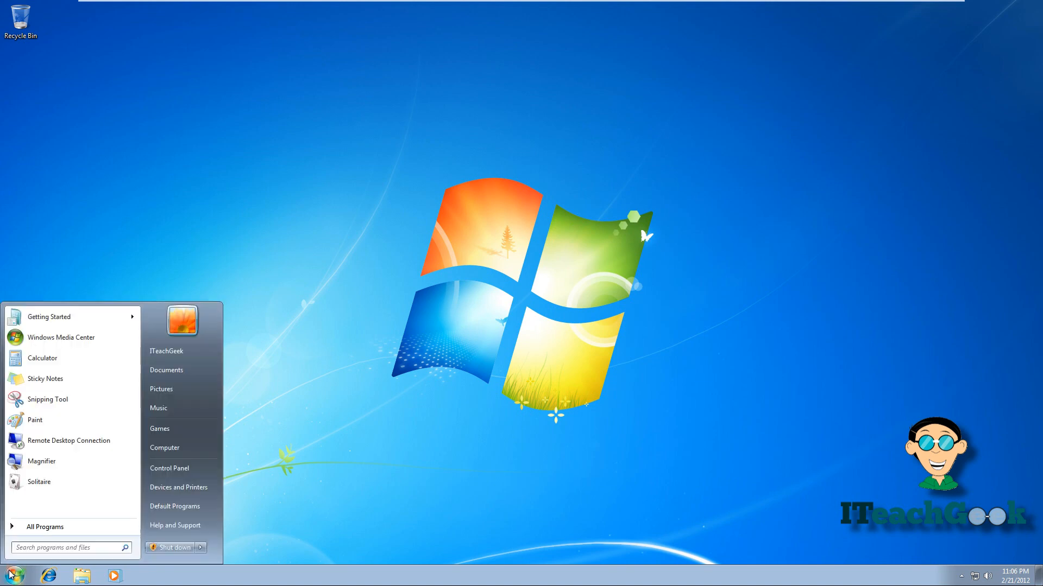
left_click(171, 441)
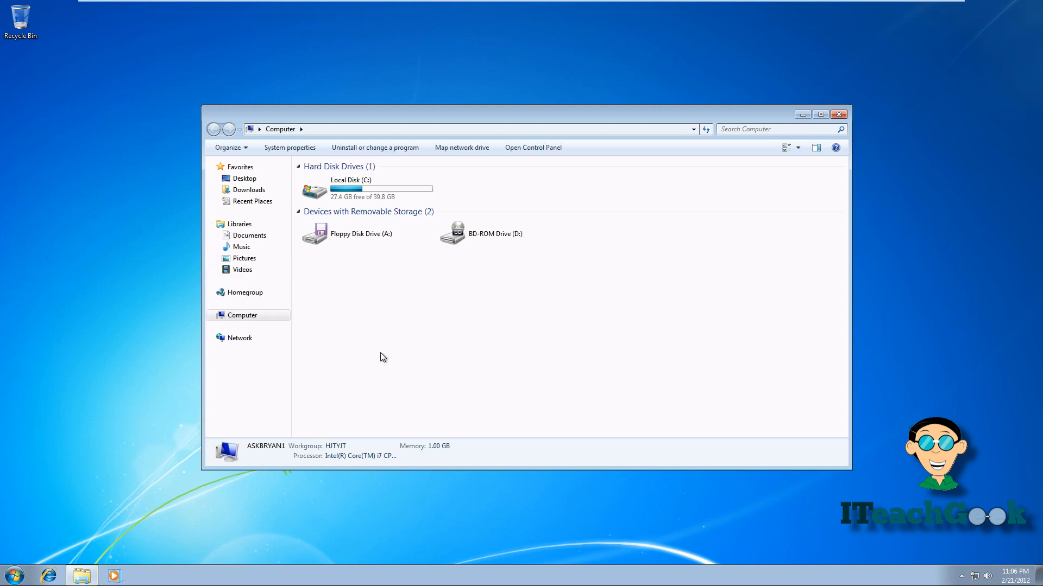
right_click(382, 356)
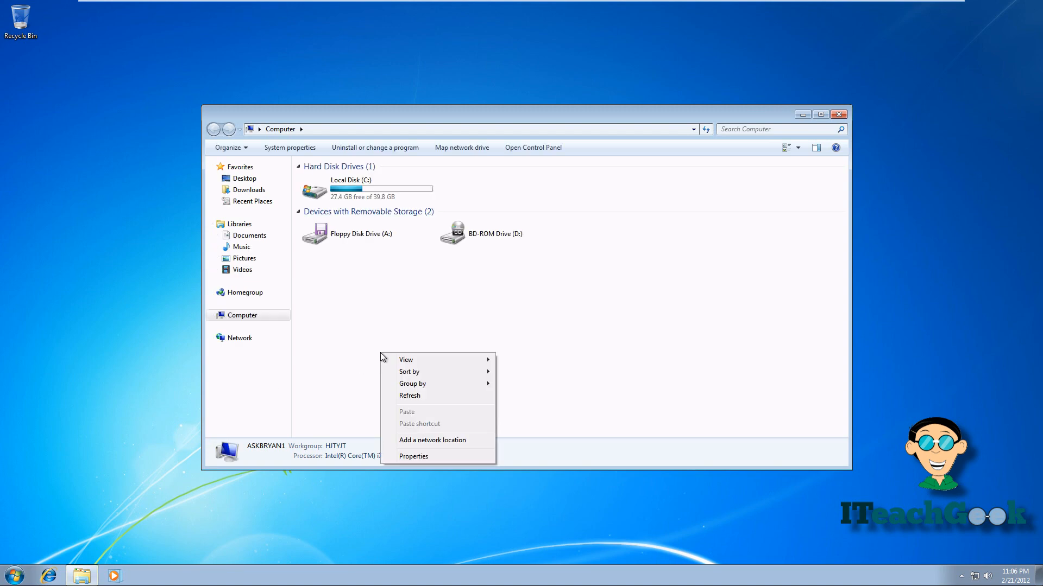
left_click(404, 460)
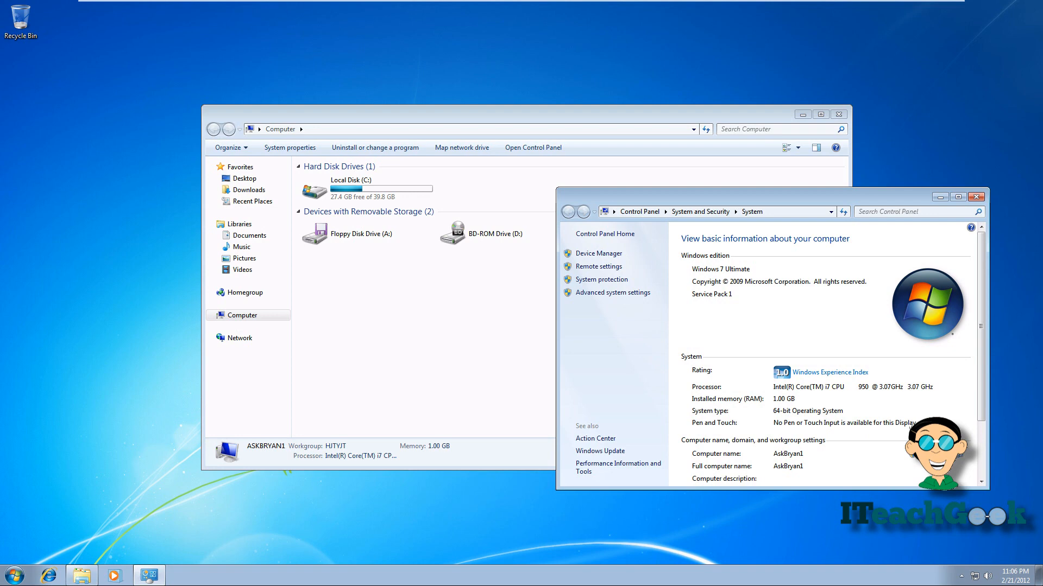
left_click(940, 455)
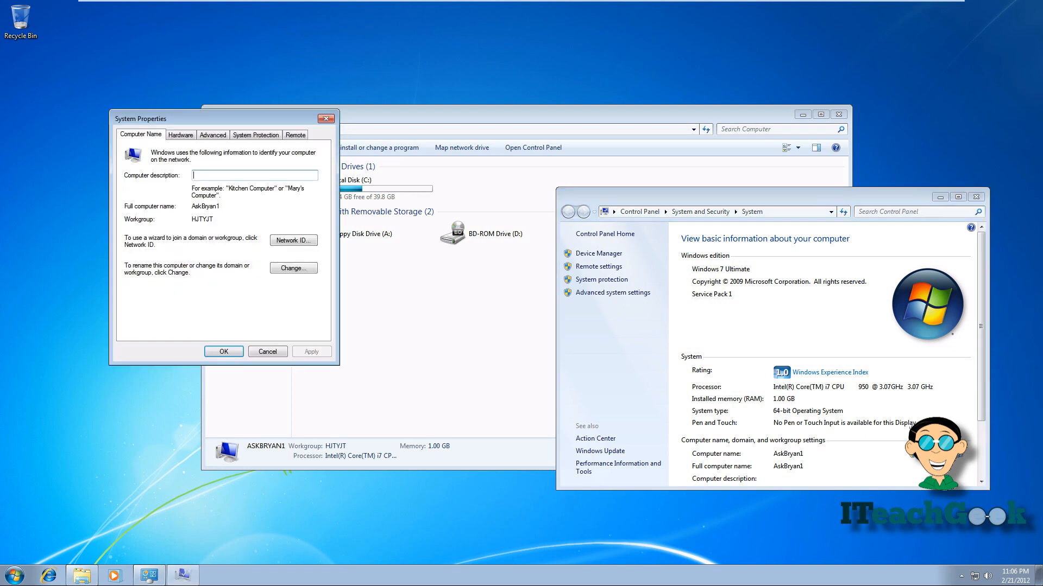
left_click(288, 270)
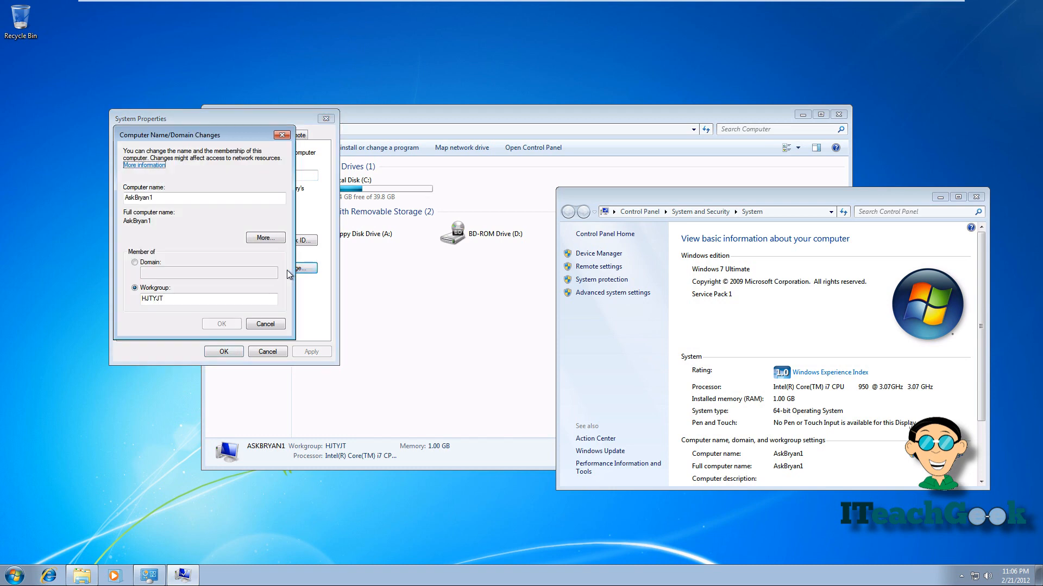
left_click(152, 263)
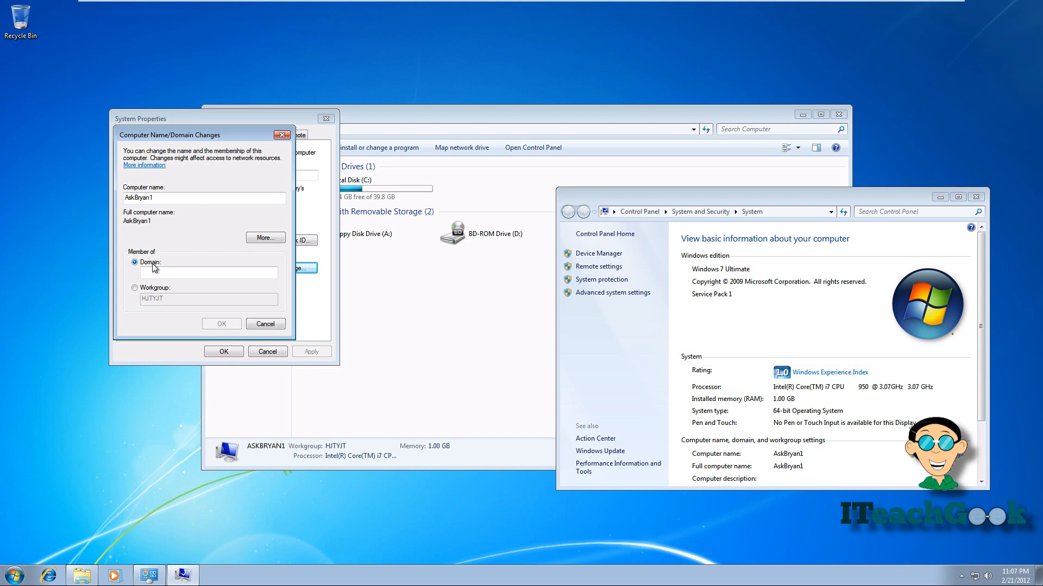
left_click(188, 271)
type("iteachgeek.loc")
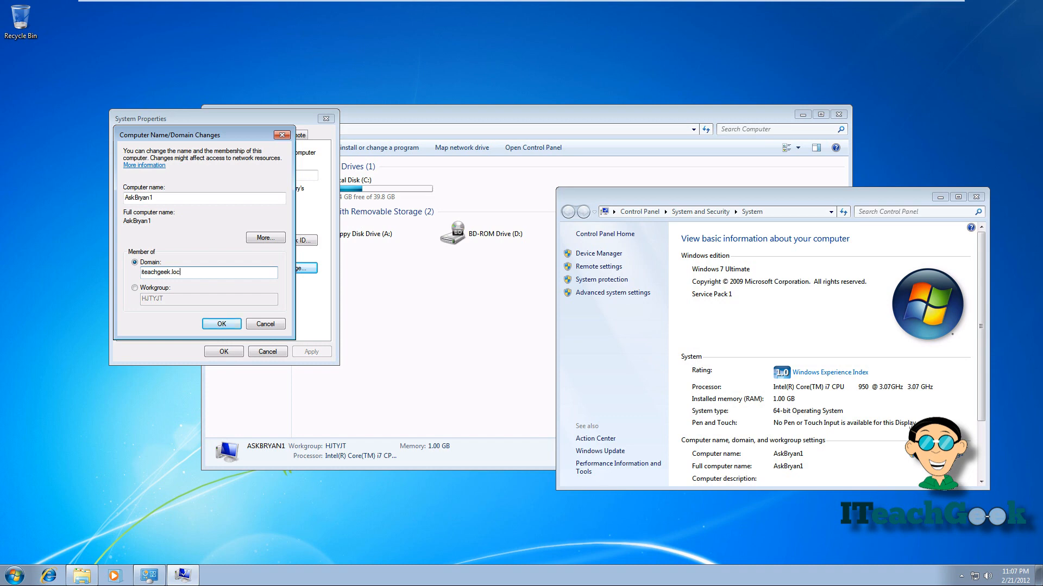
key("Return")
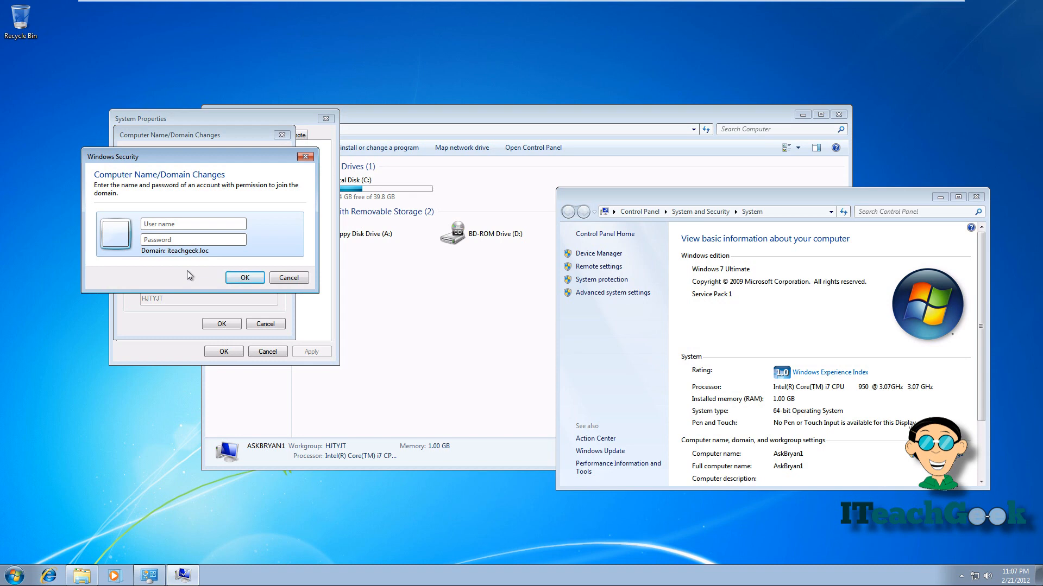
Authorize the domain join as iteachgeek.loc\administrator with the administrator password.
type("iteachg")
type("eek.loc\\administrator")
type("*********")
left_click(231, 278)
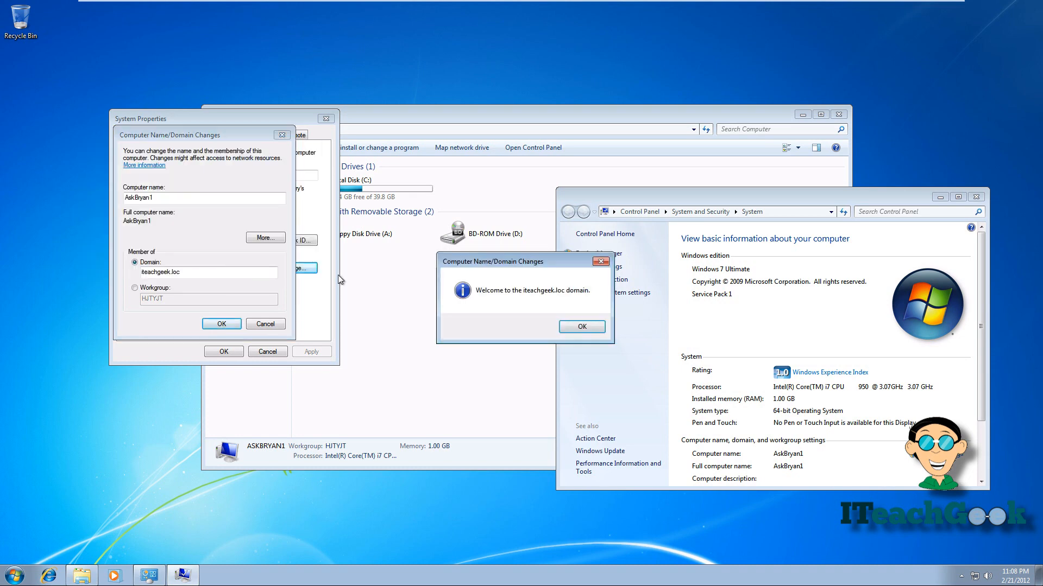
Acknowledge the welcome and restart messages, close System Properties, and restart now.
left_click(571, 328)
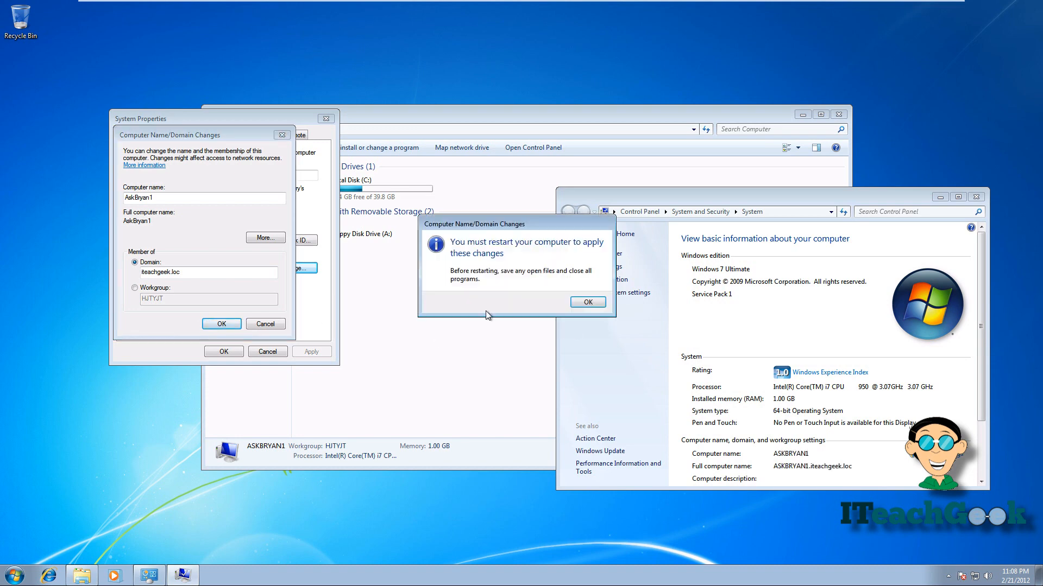
left_click(588, 302)
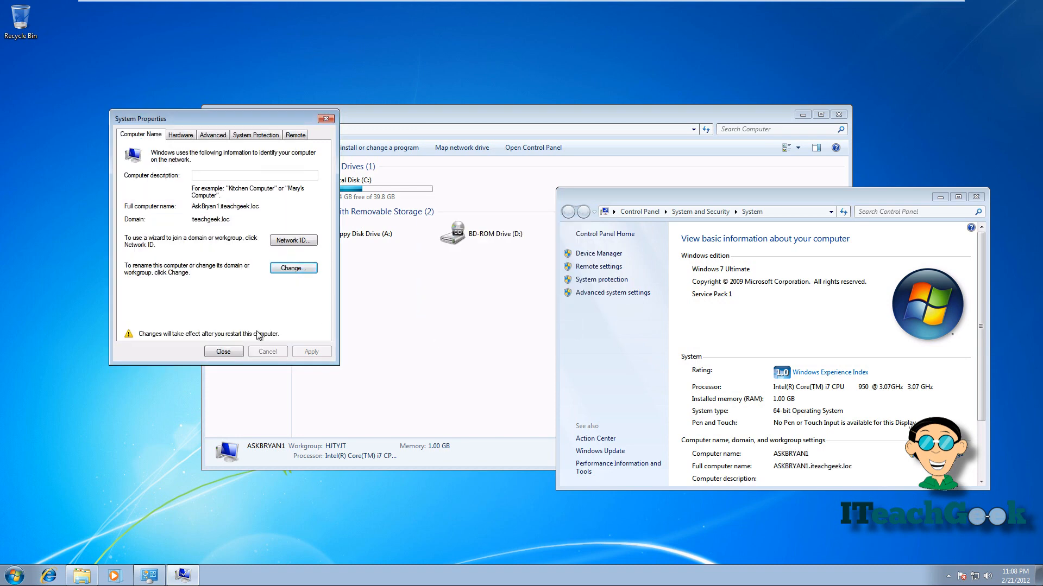
left_click(226, 352)
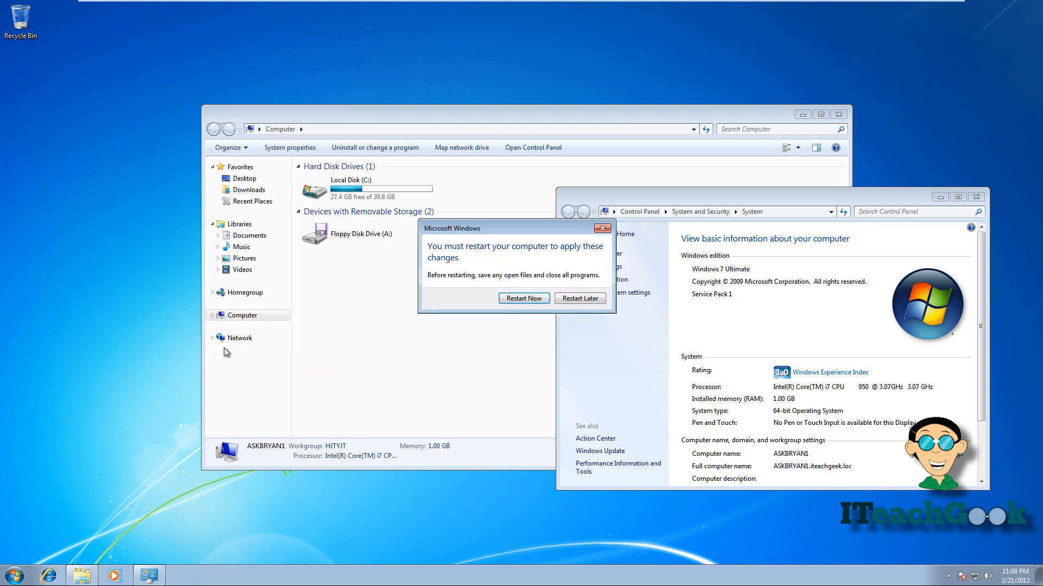
left_click(526, 299)
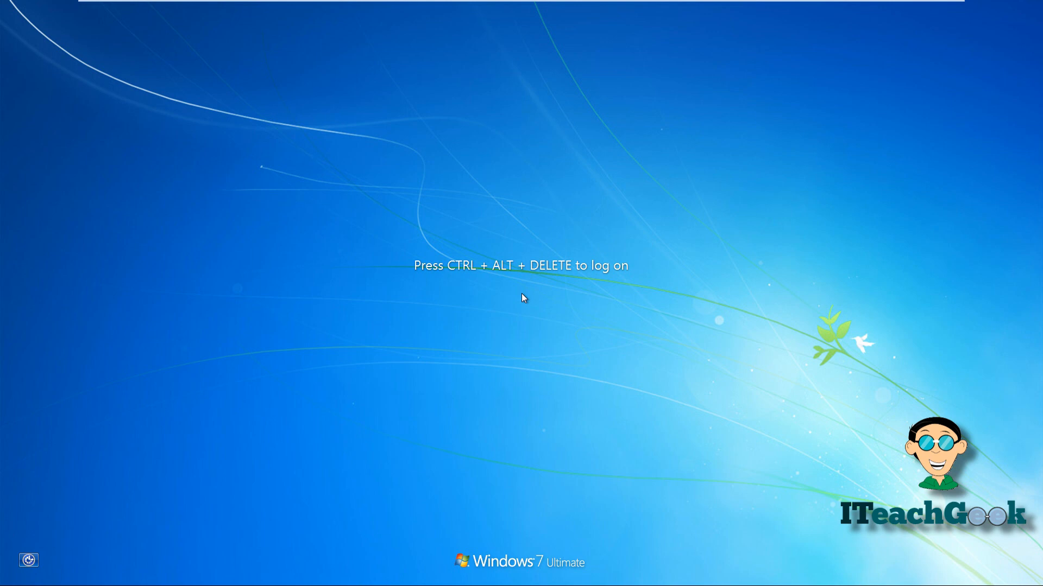
After the restart, log on through Other User with the new domain user's logon name and password.
key("ctrl+alt+Delete")
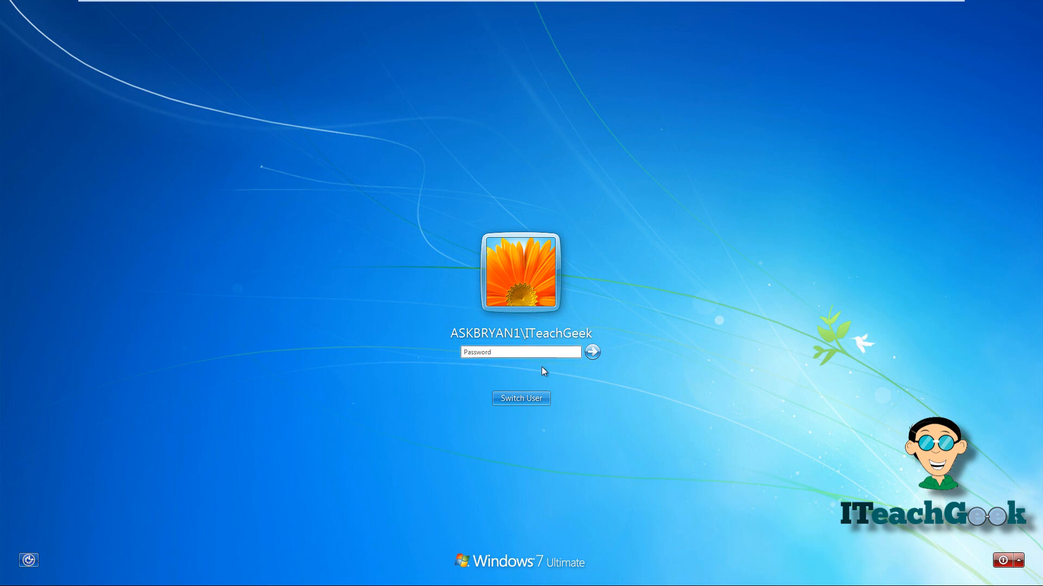
left_click(539, 399)
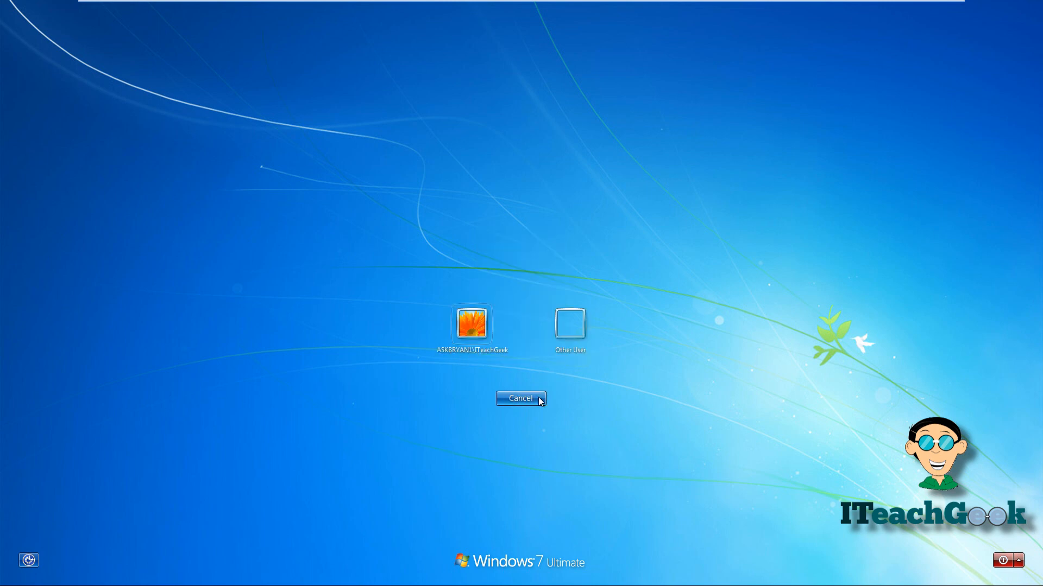
left_click(565, 335)
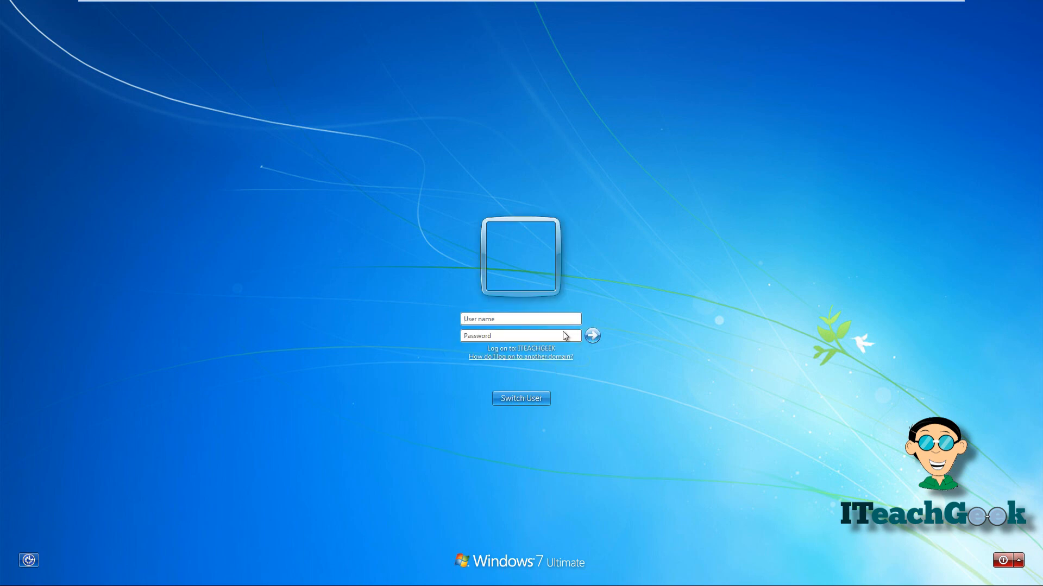
left_click(555, 318)
type("A")
type("Bryan")
type("•••••")
type("•••")
type("•")
key("Return")
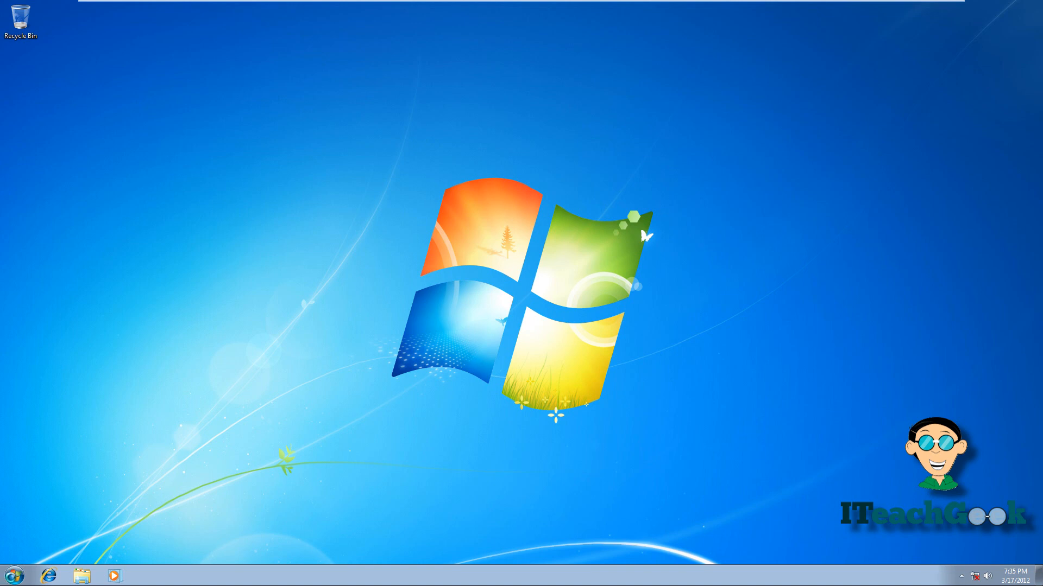
Open the Computer entry's Properties to view the System page showing domain iteachgeek.loc.
left_click(15, 575)
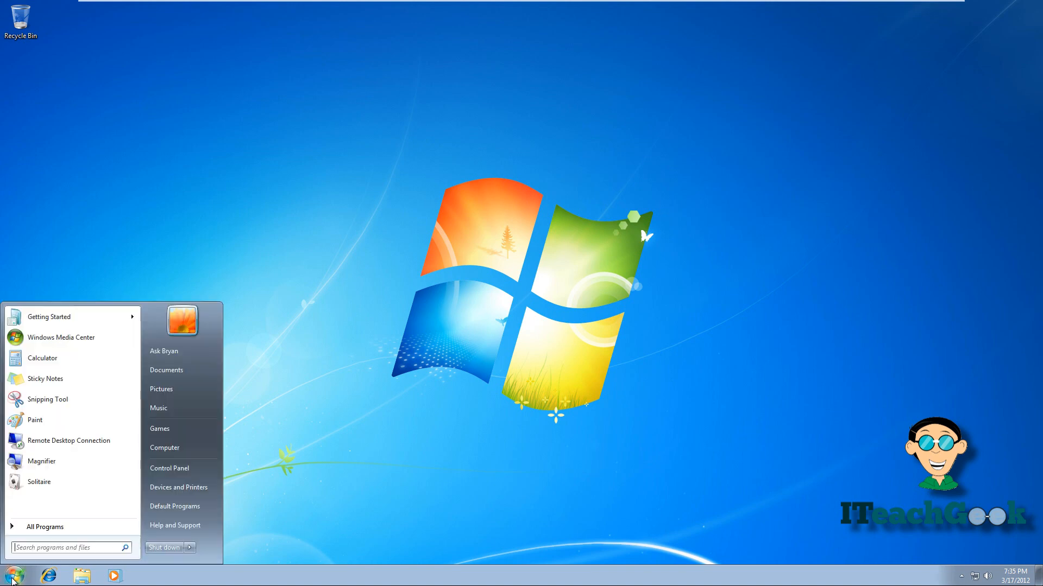
right_click(174, 448)
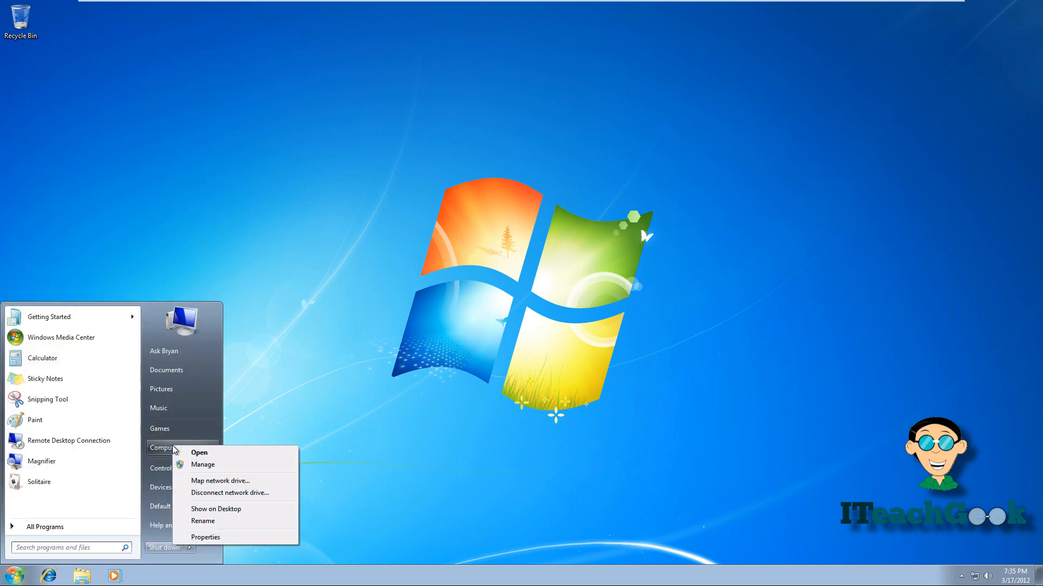
left_click(202, 537)
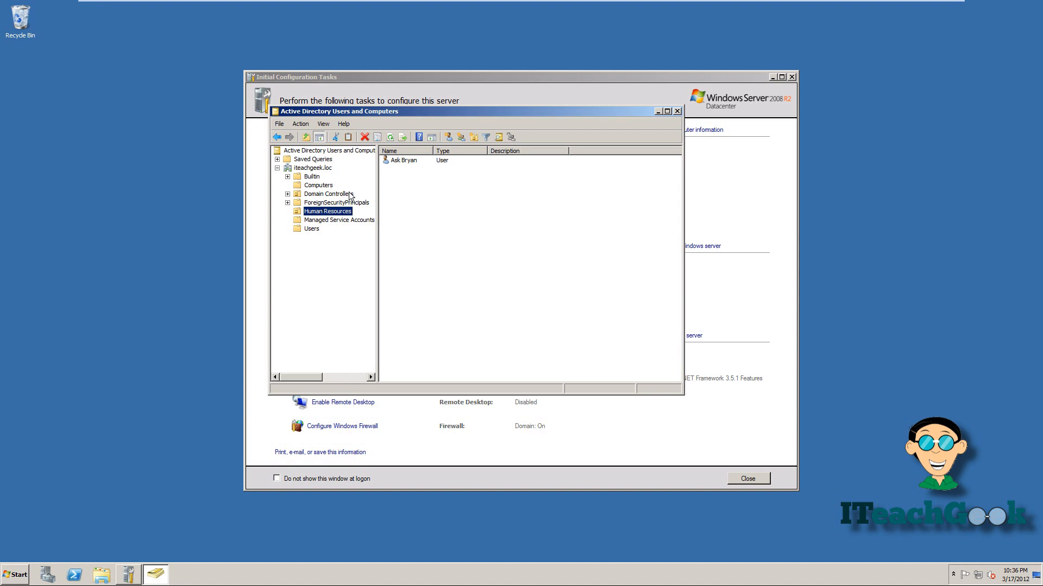
Reopen Active Directory Users and Computers and view ASKBRYAN1's operating system details under Computers.
left_click(677, 111)
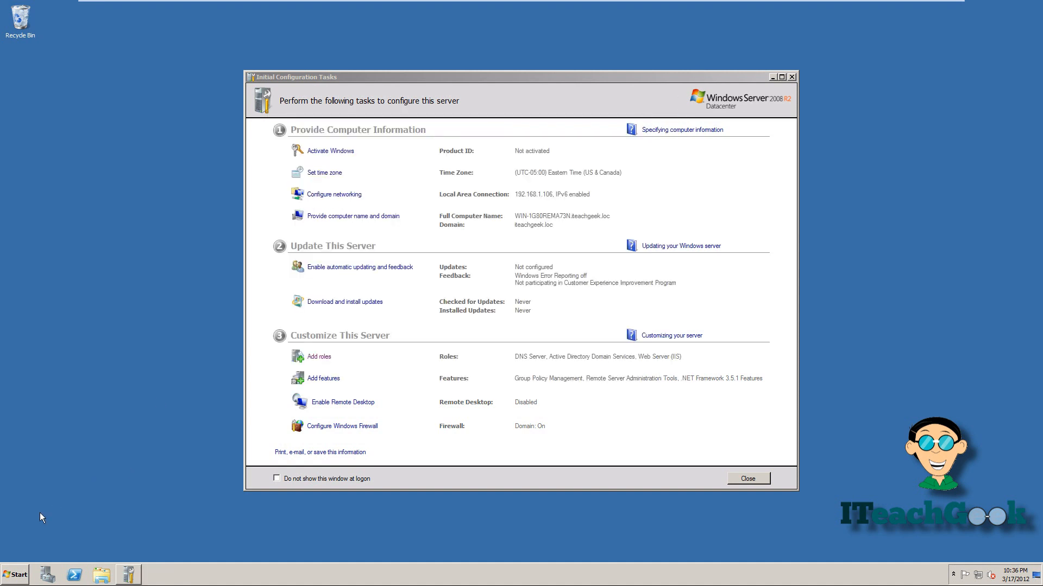
left_click(16, 571)
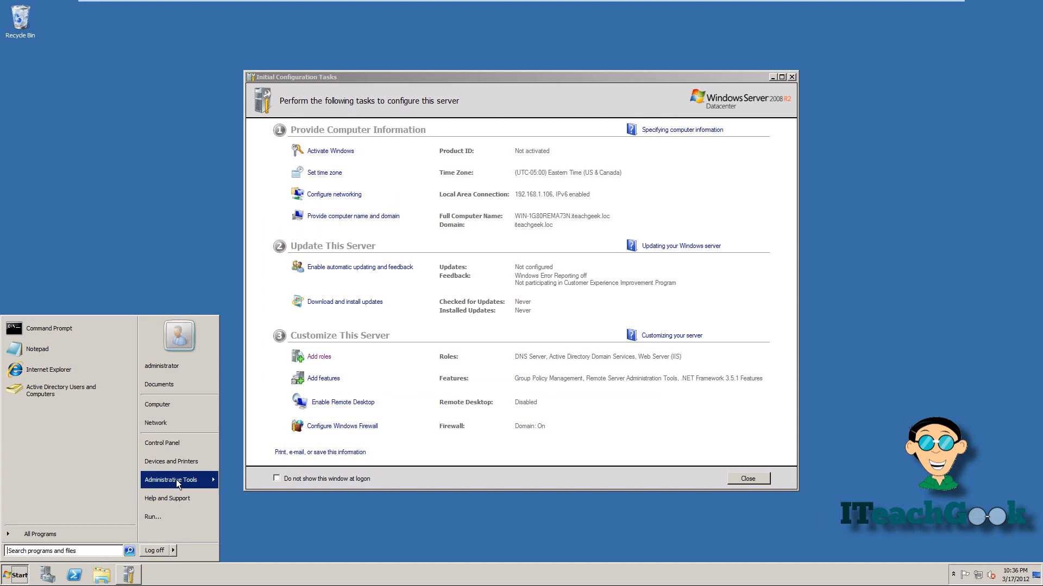
mouse_move(177, 484)
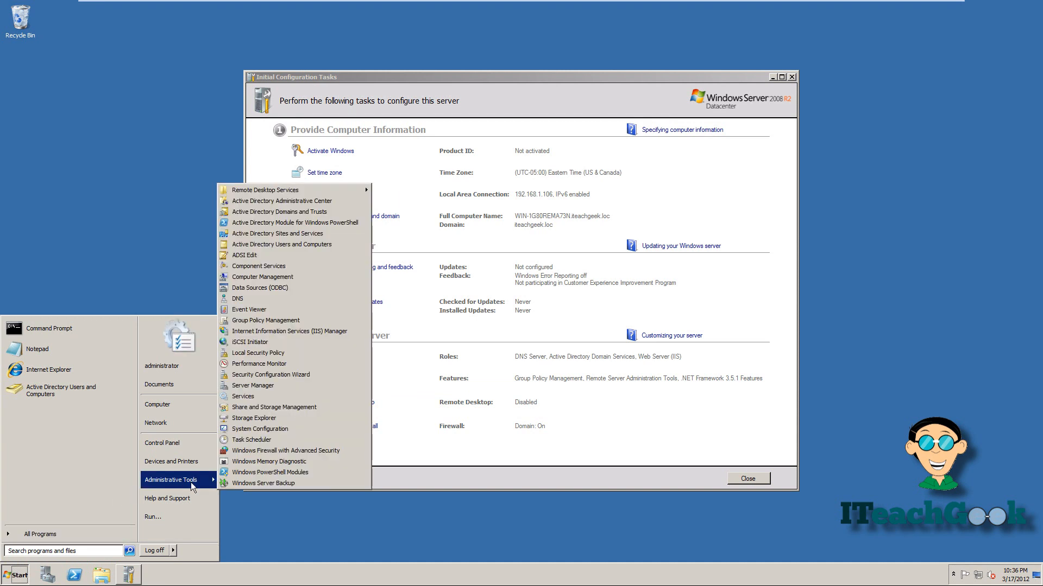
left_click(311, 246)
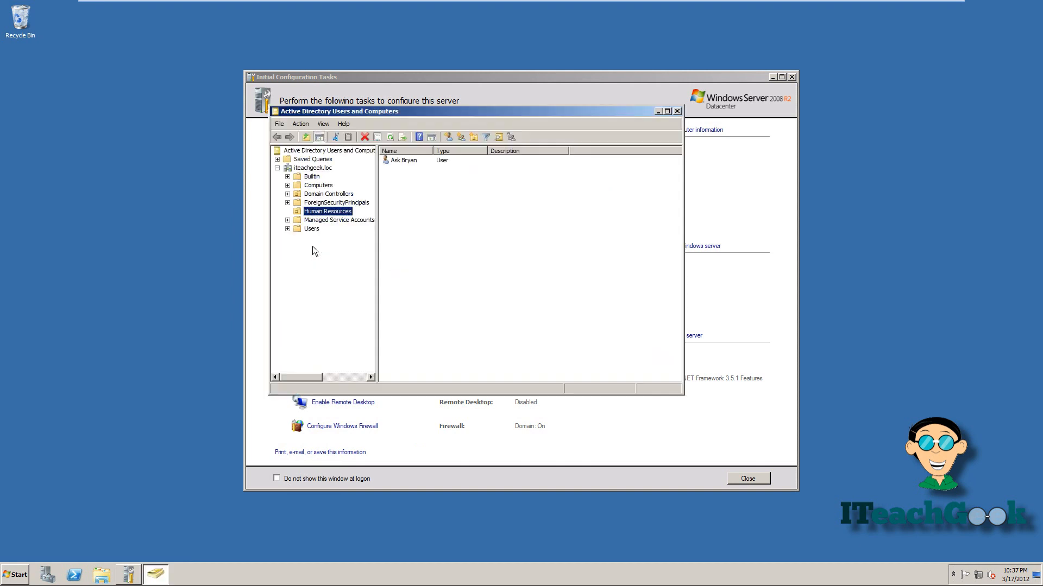
left_click(320, 186)
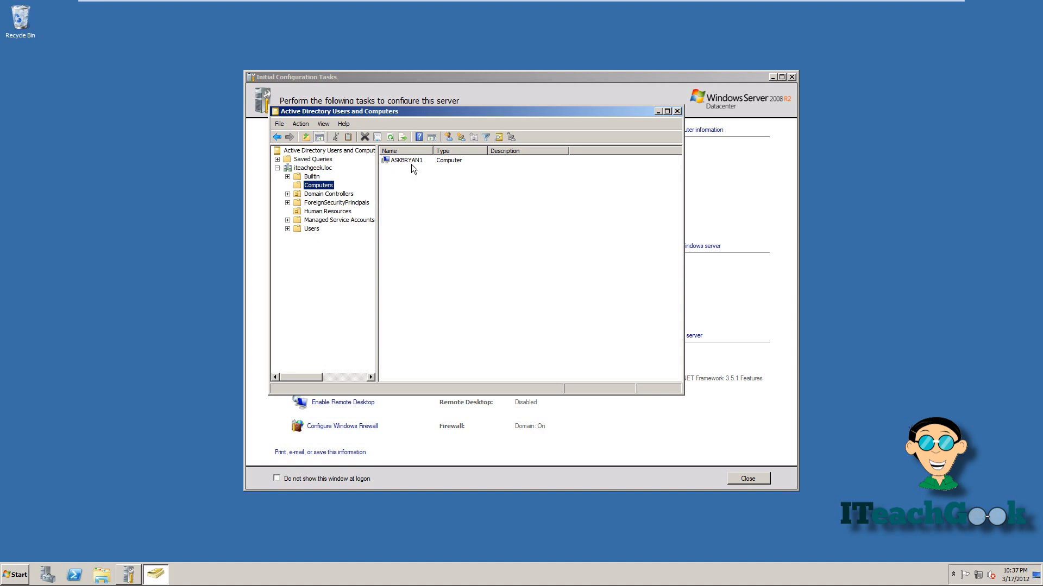
double_click(412, 163)
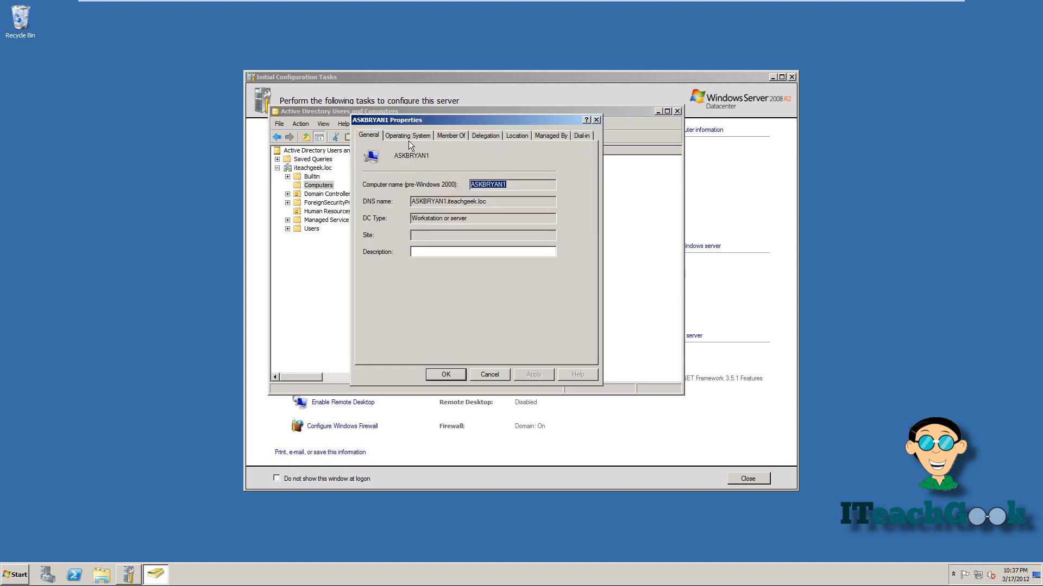
left_click(410, 139)
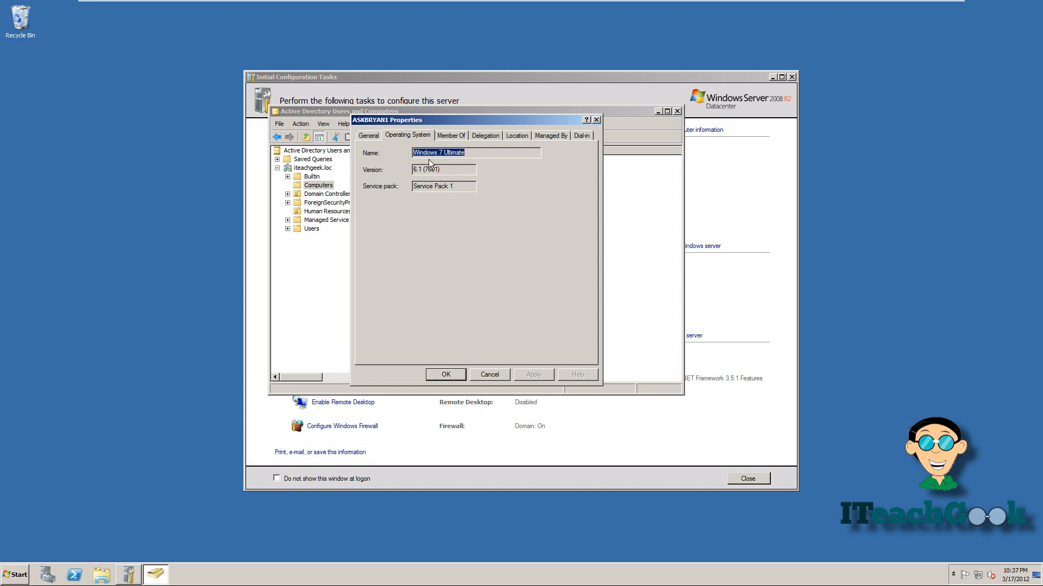